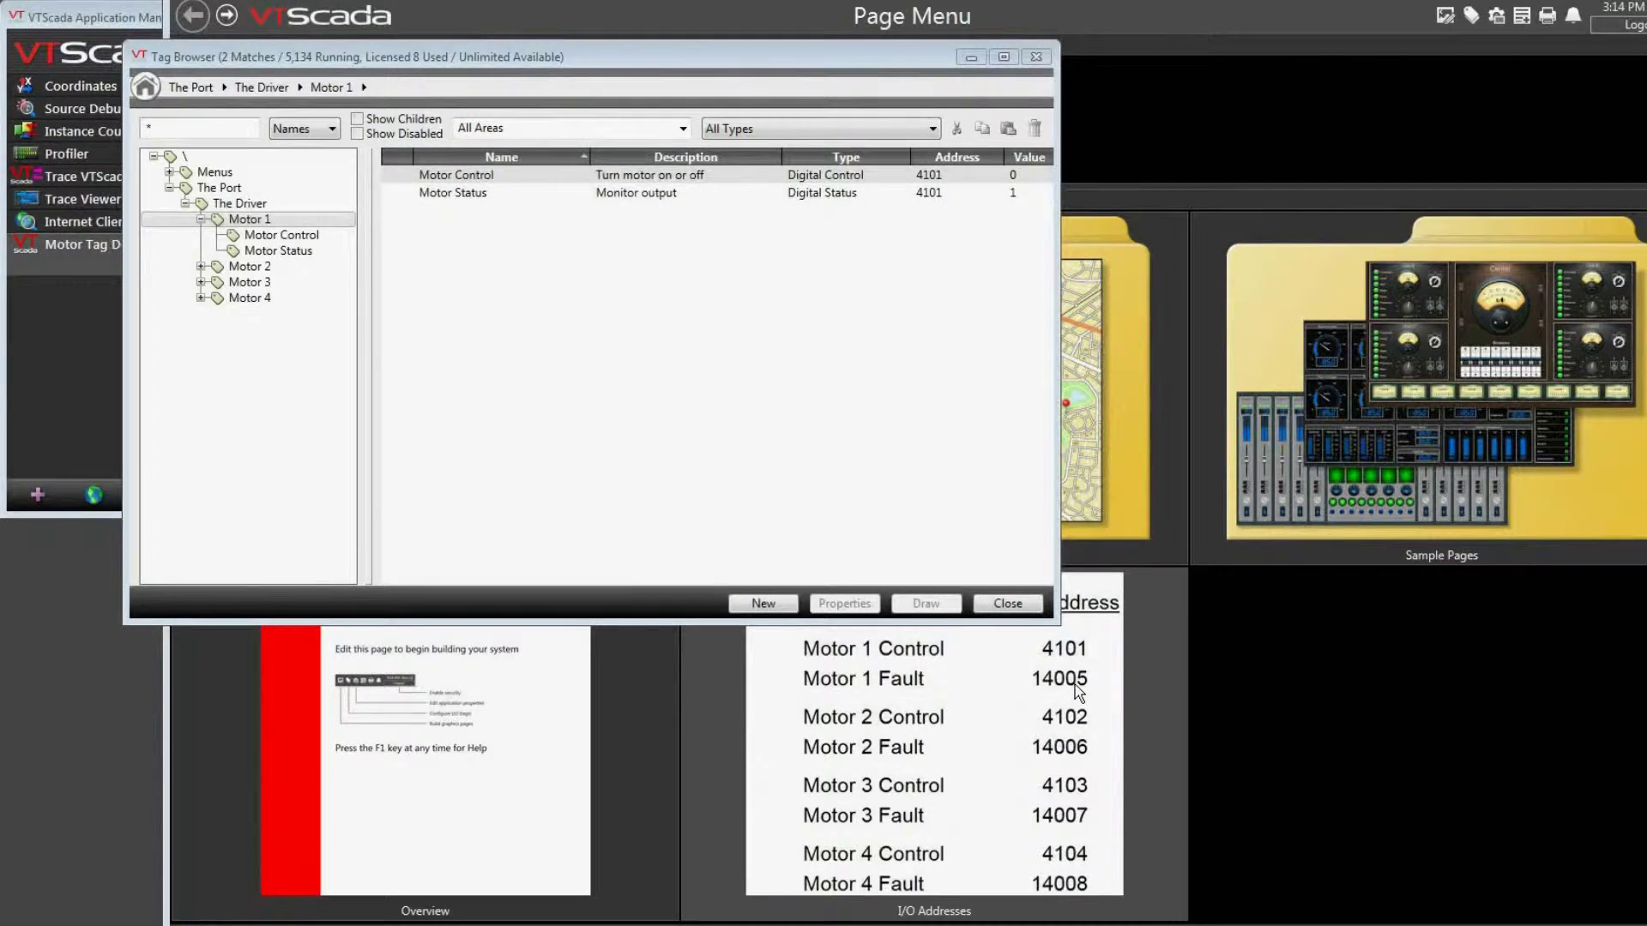
# Add a new Digital Status child tag under Motor 1
pyautogui.rightClick(271, 221)
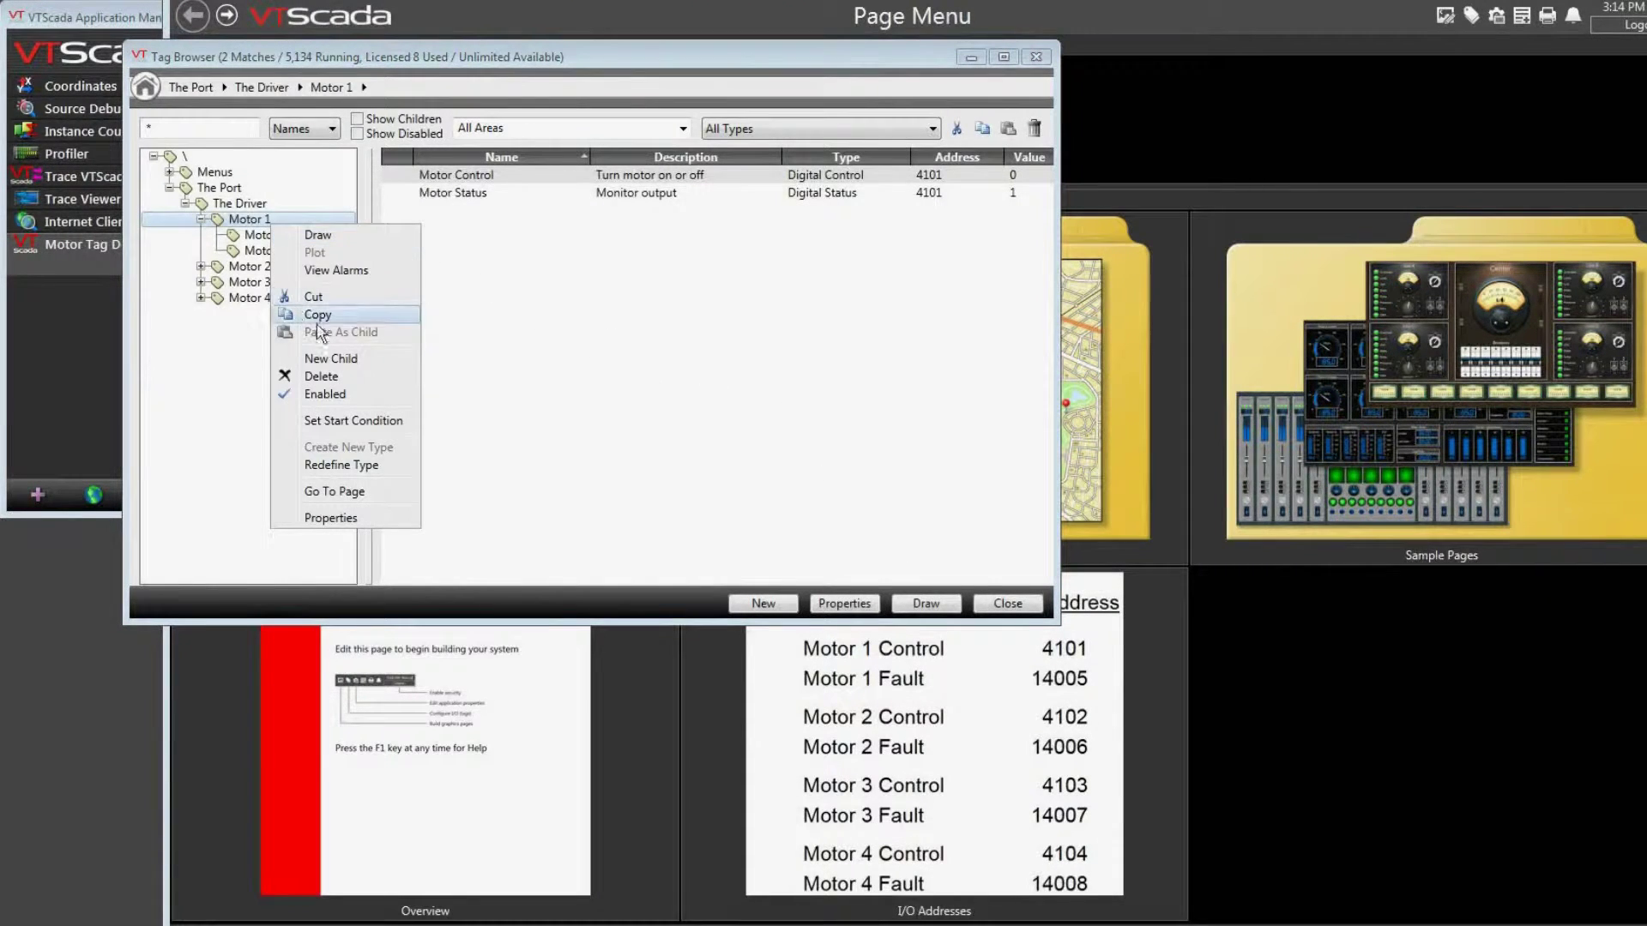
pyautogui.click(319, 359)
pyautogui.click(669, 361)
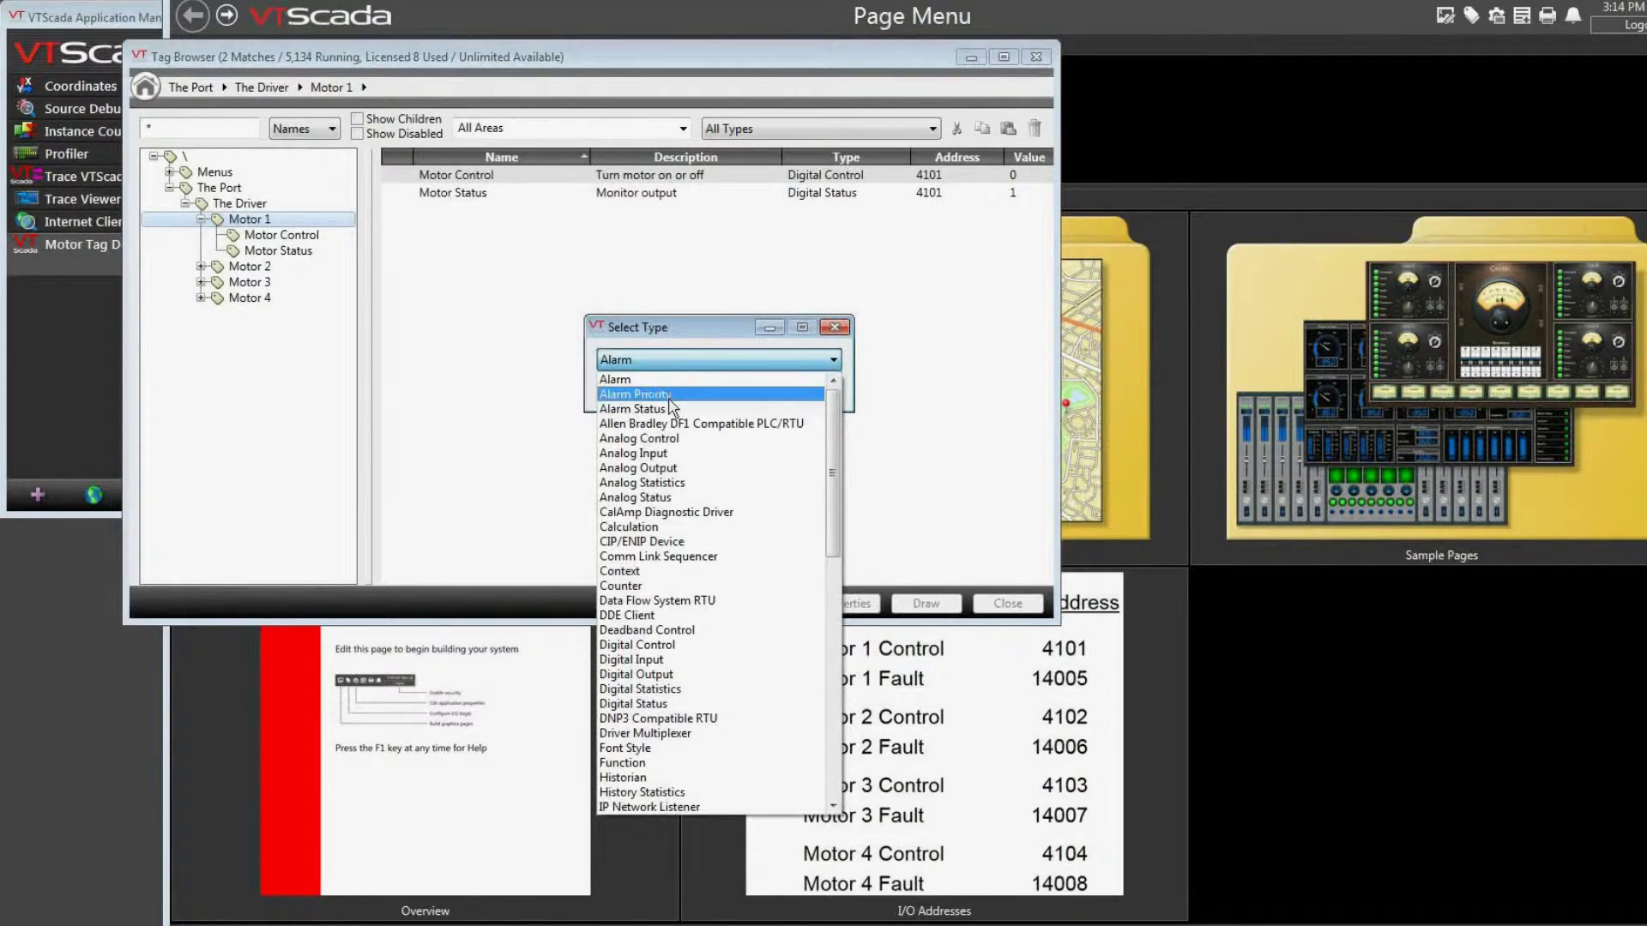
pyautogui.scroll(-3, 670, 403)
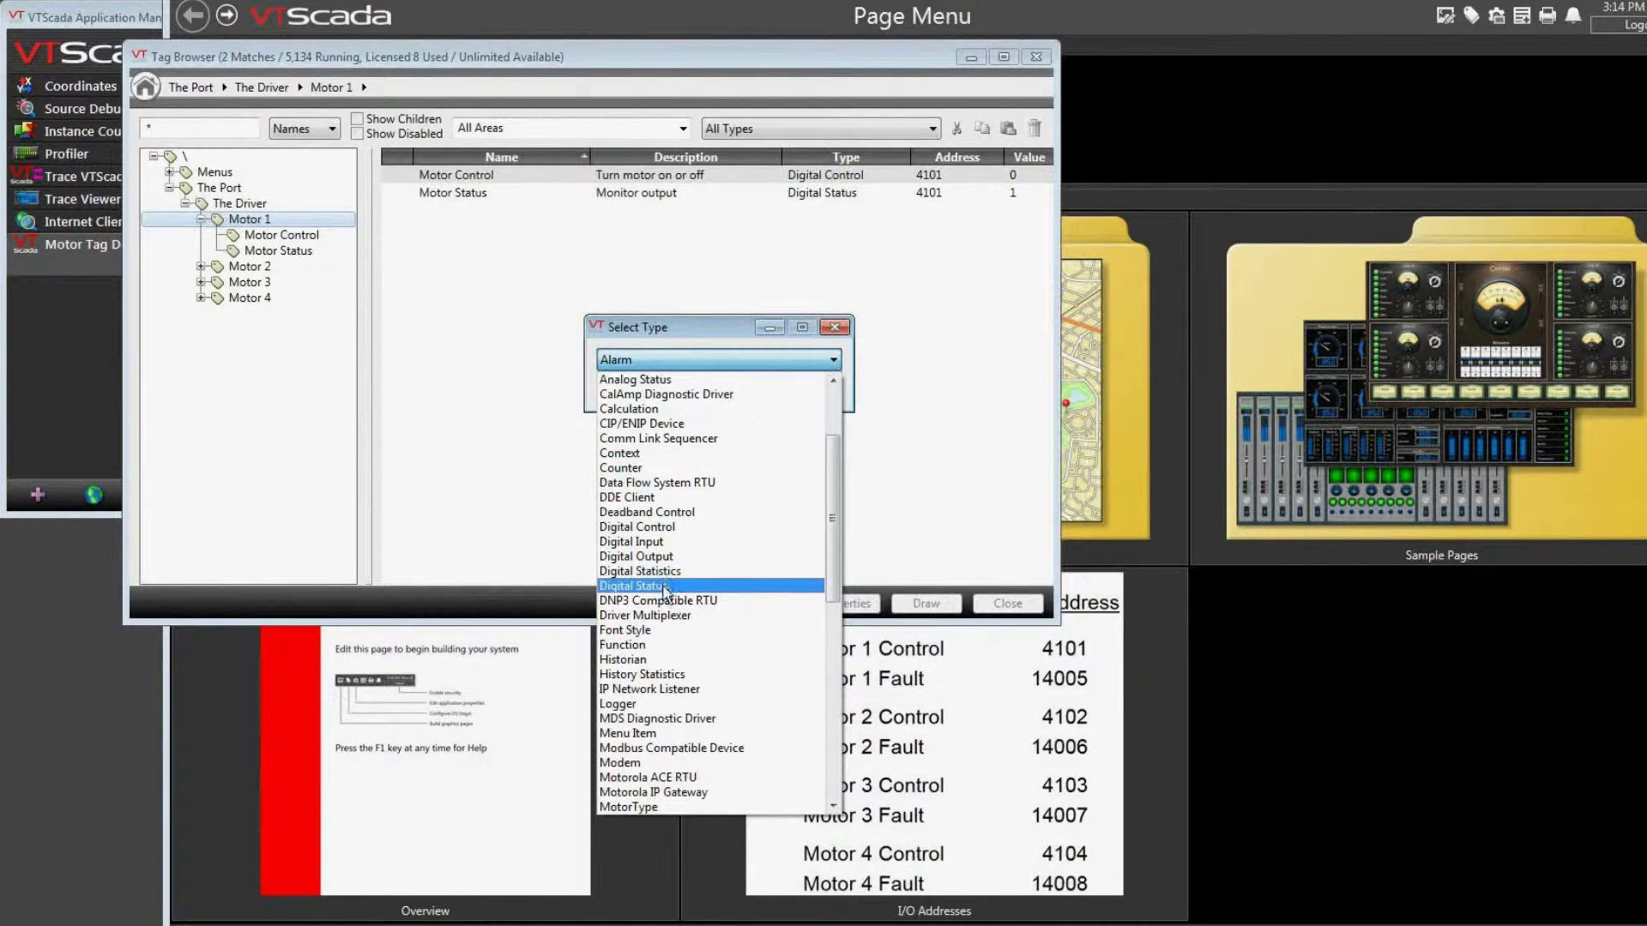
pyautogui.click(667, 588)
pyautogui.click(729, 392)
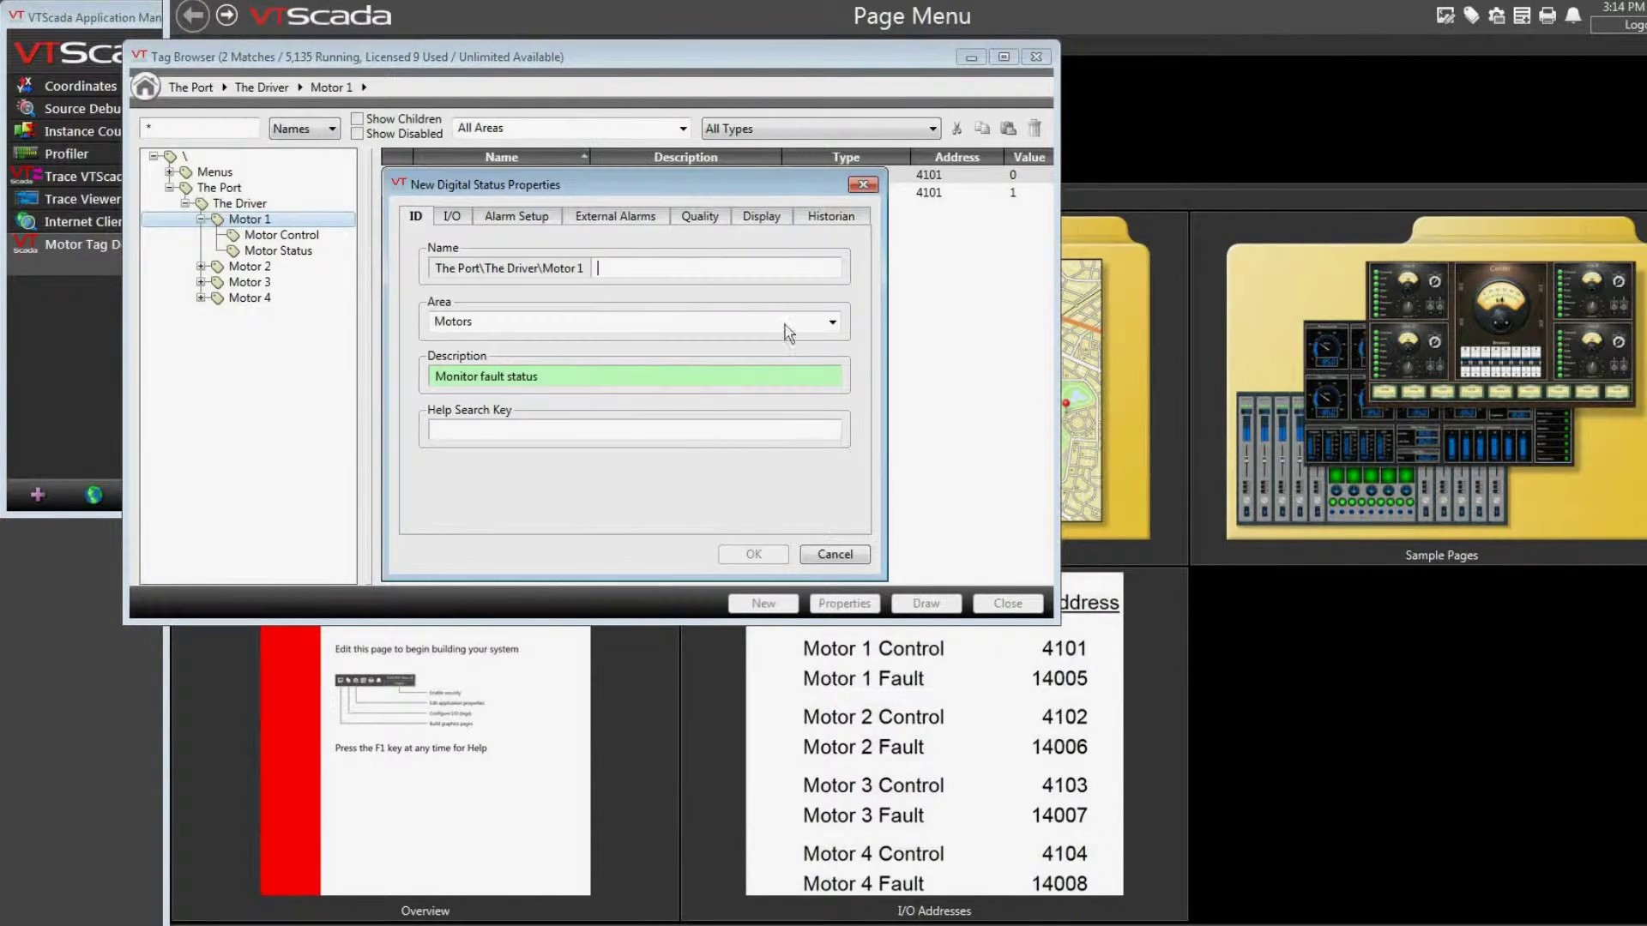
# Name the tag Fault Monitor, described as Monitor fault status, with Bit 0 address 14005
pyautogui.write('Fault Monitor')
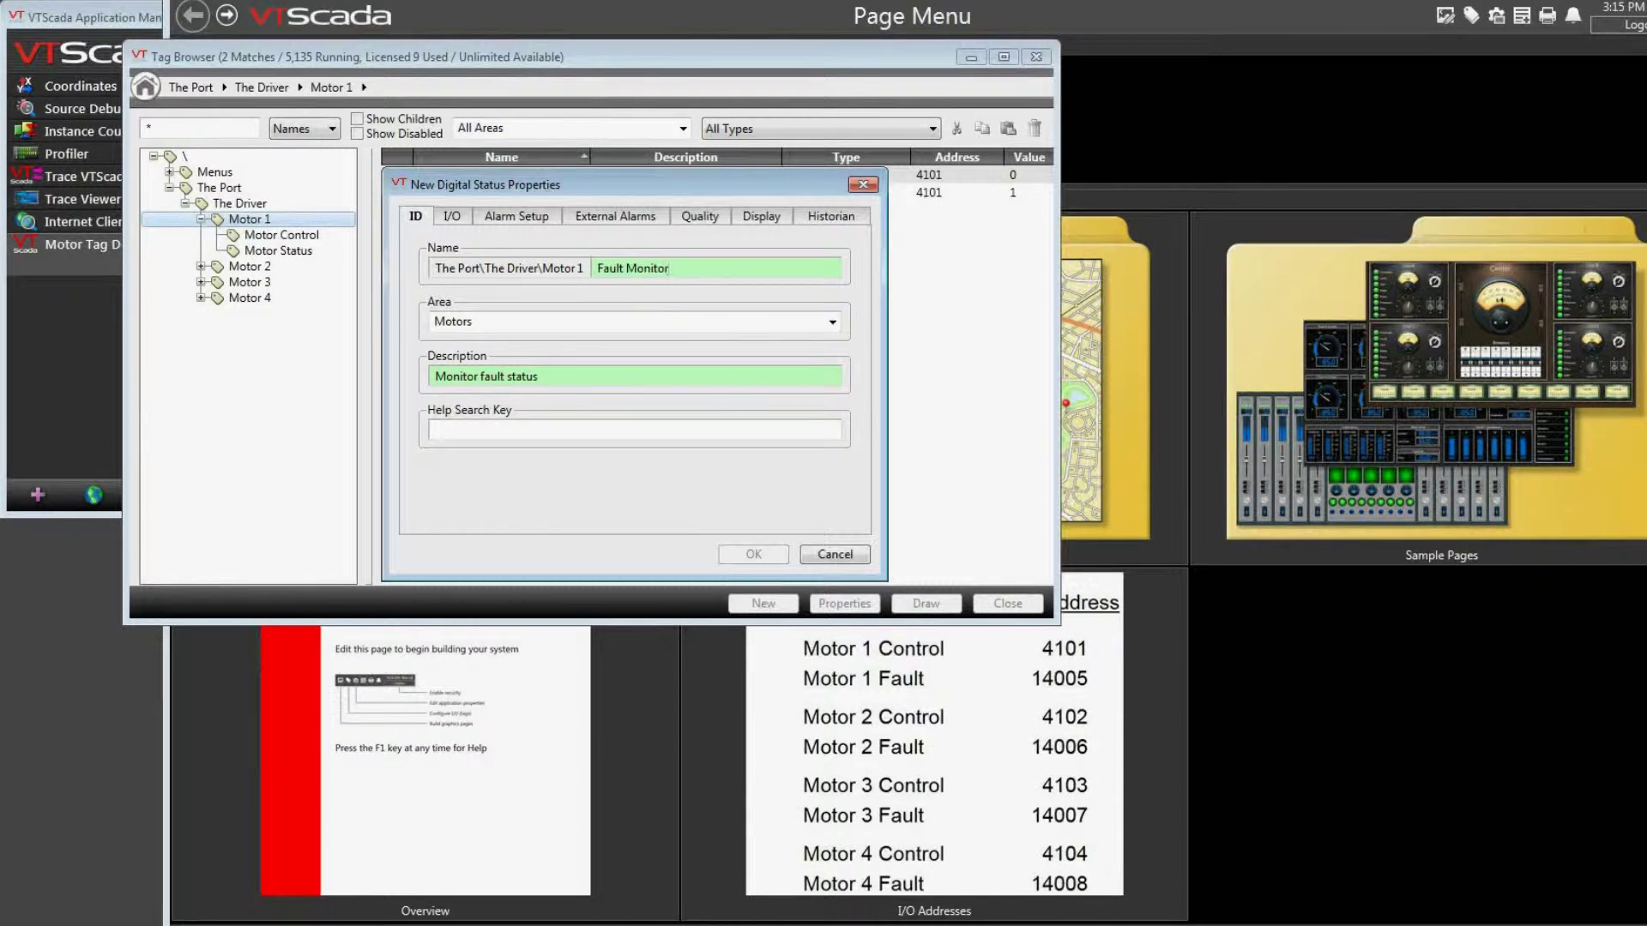
pyautogui.press('Tab')
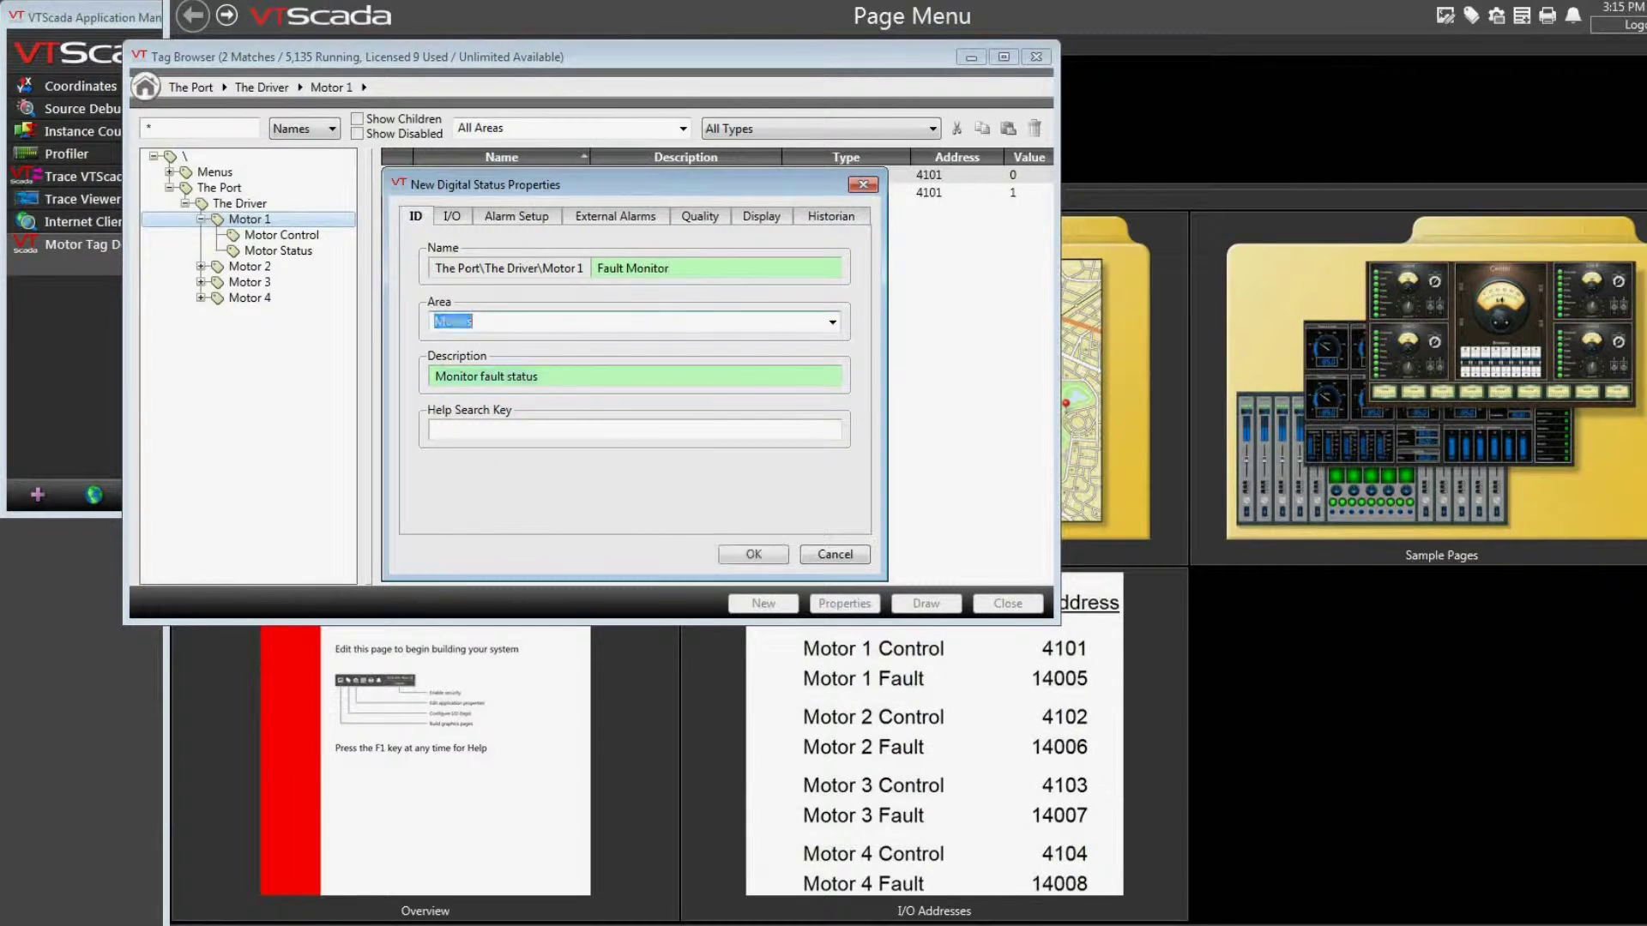
pyautogui.press('Tab')
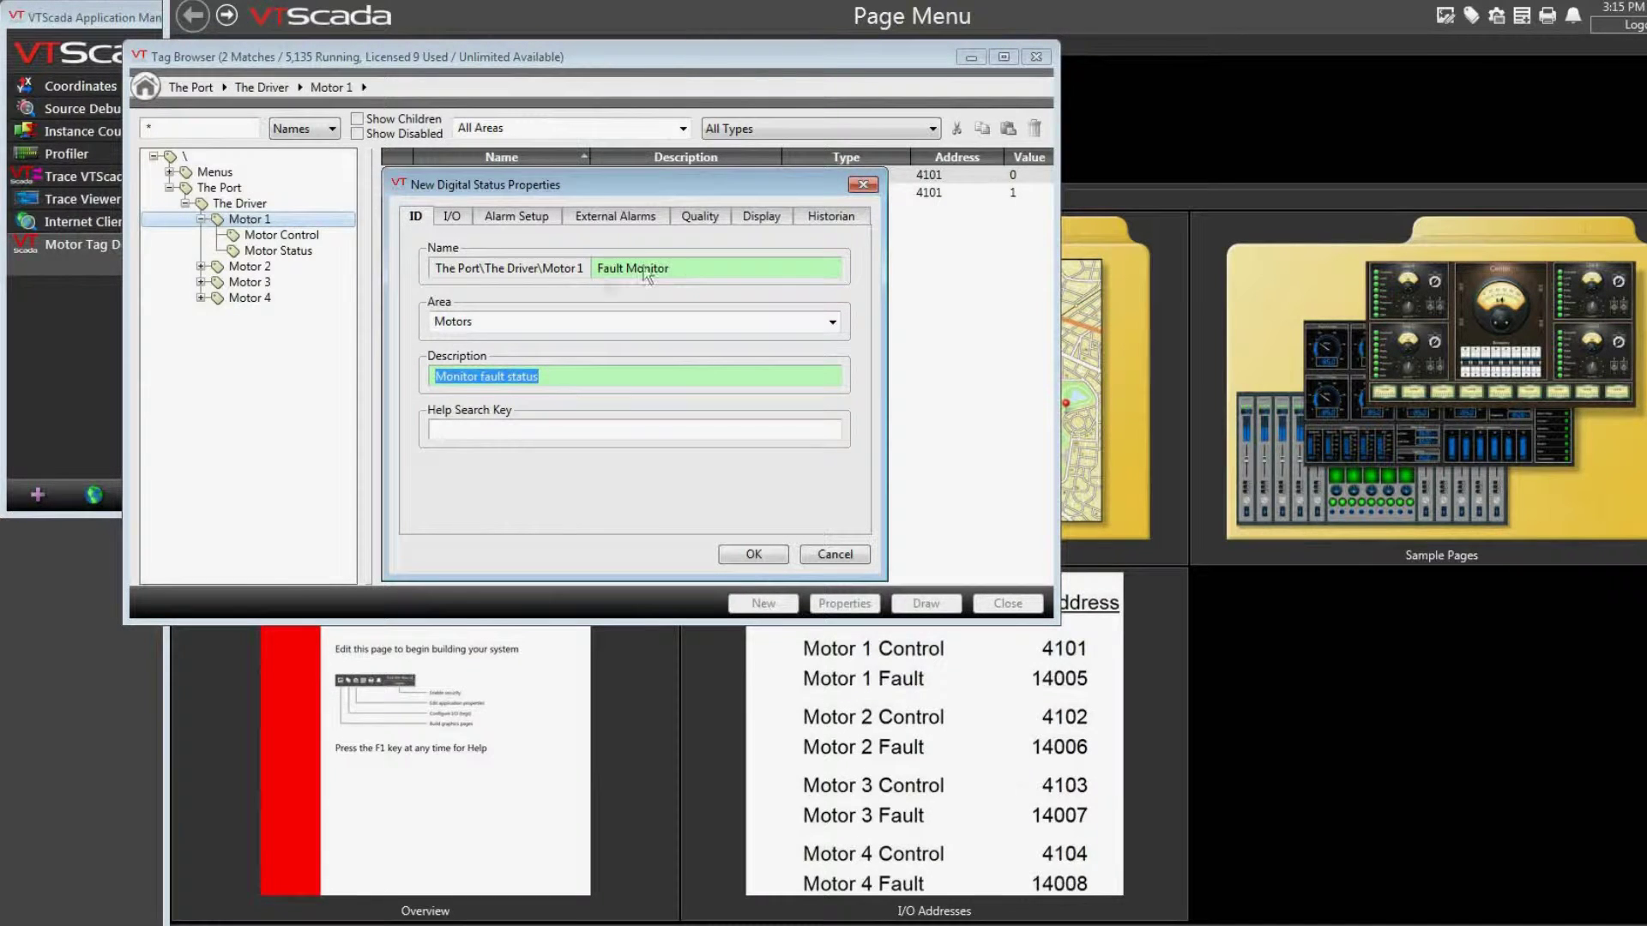
pyautogui.click(453, 217)
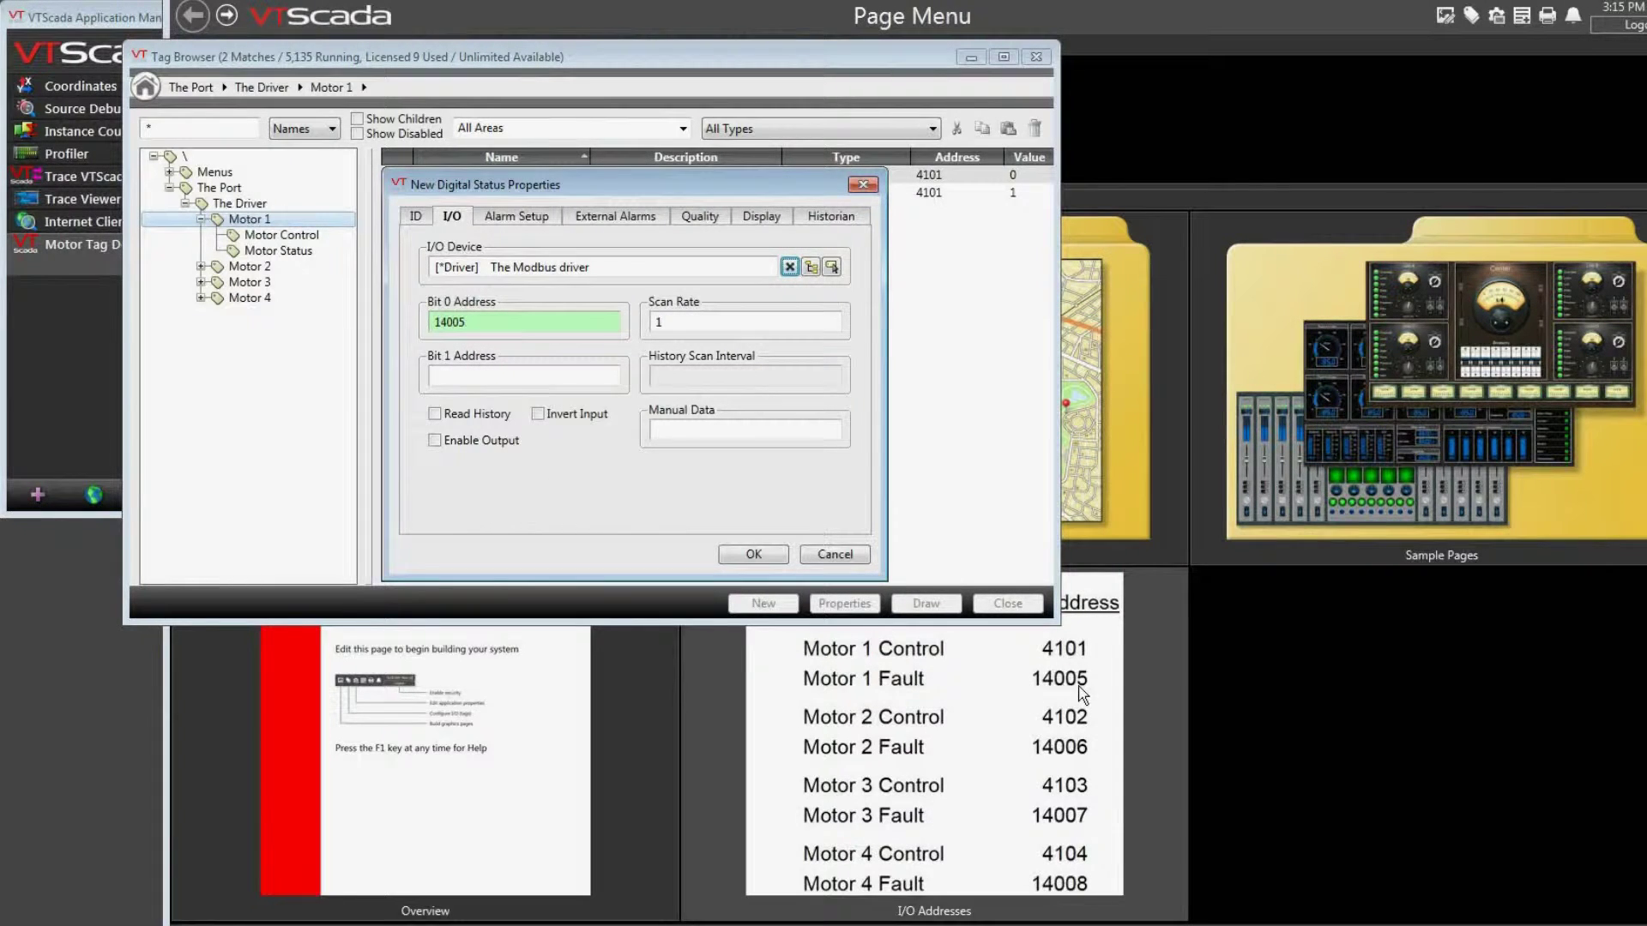
pyautogui.rightClick(516, 326)
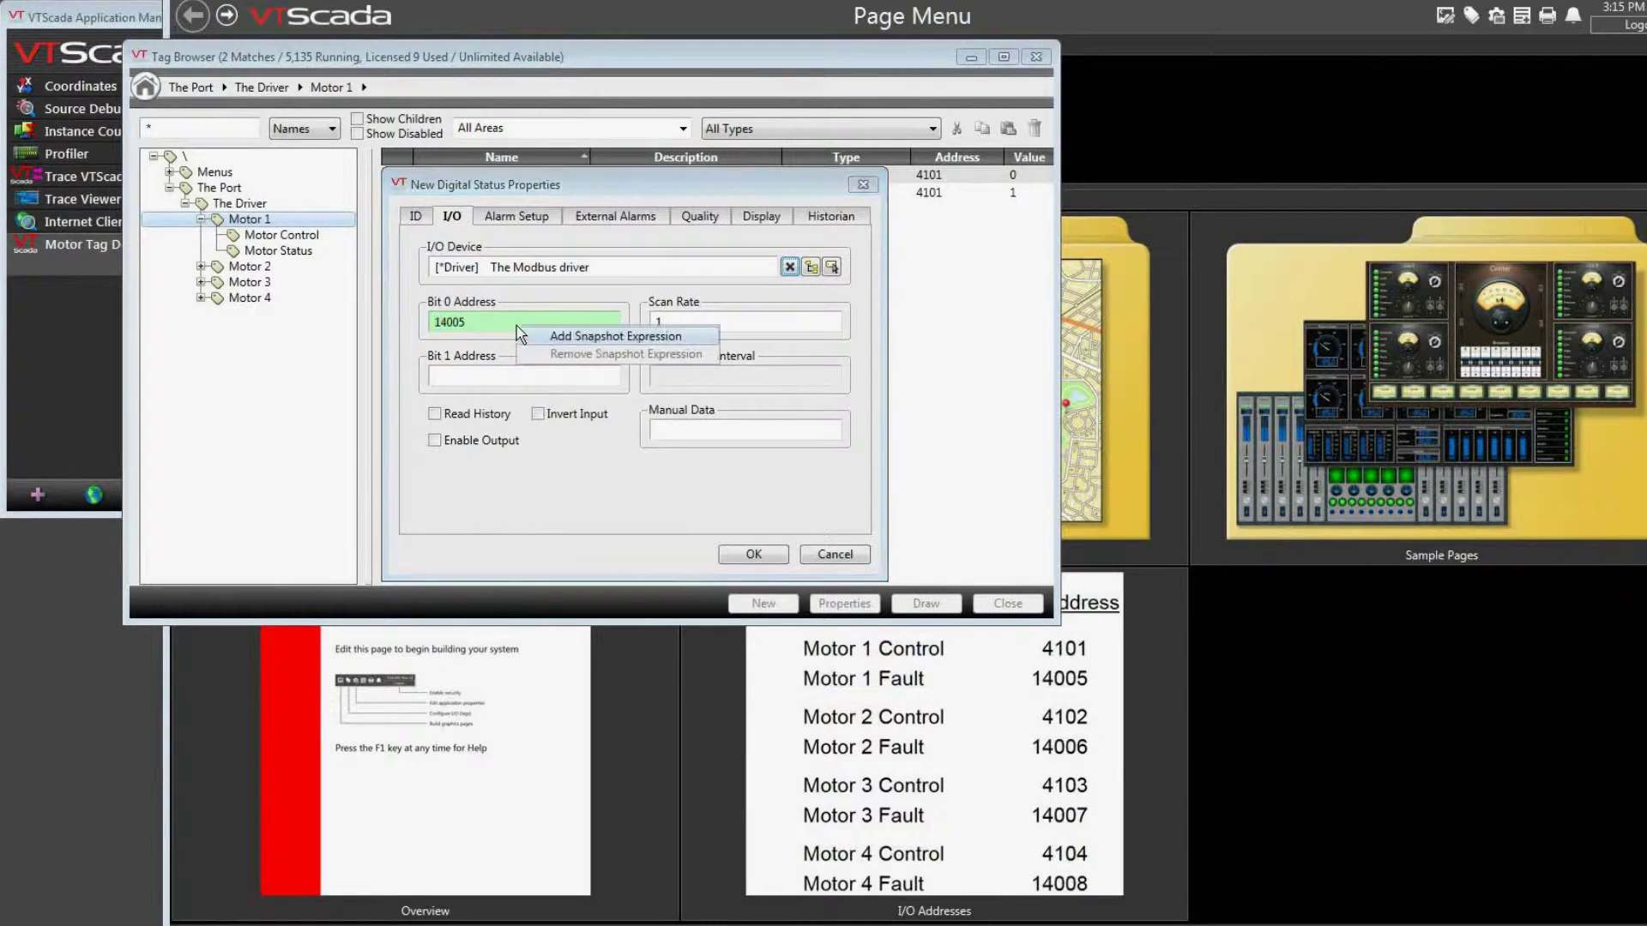
# Set the Bit 0 address to the snapshot expression \MotorNumber + 14004 and save the tag
pyautogui.click(566, 339)
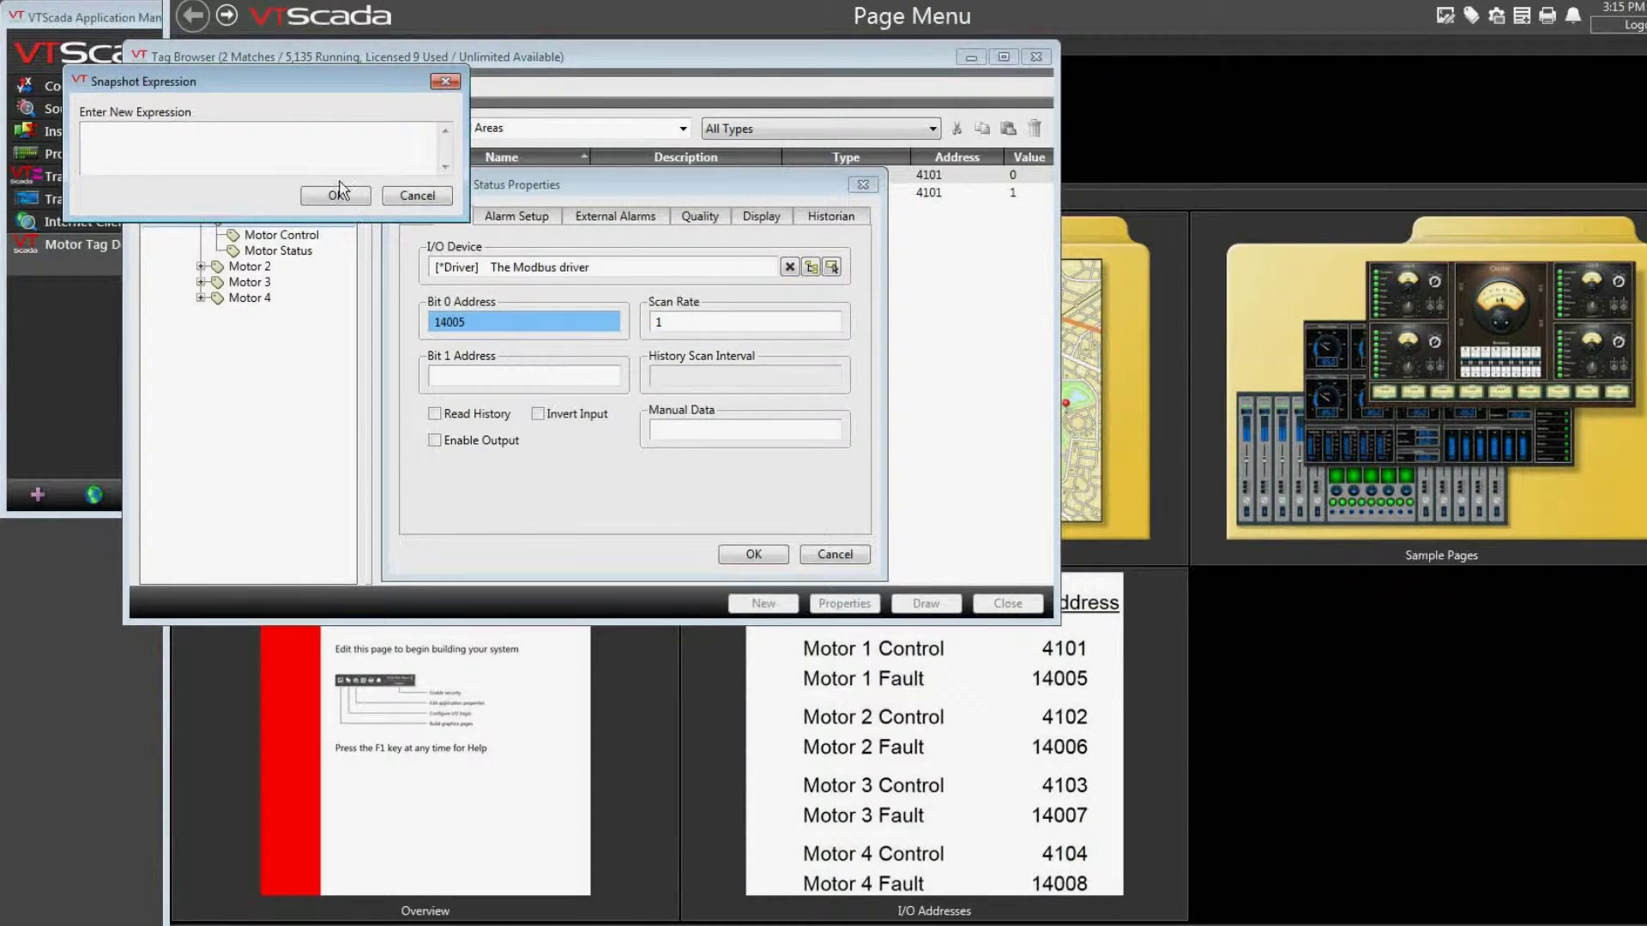
pyautogui.click(86, 129)
pyautogui.write('\\MotorNum')
pyautogui.write('14004')
pyautogui.click(334, 196)
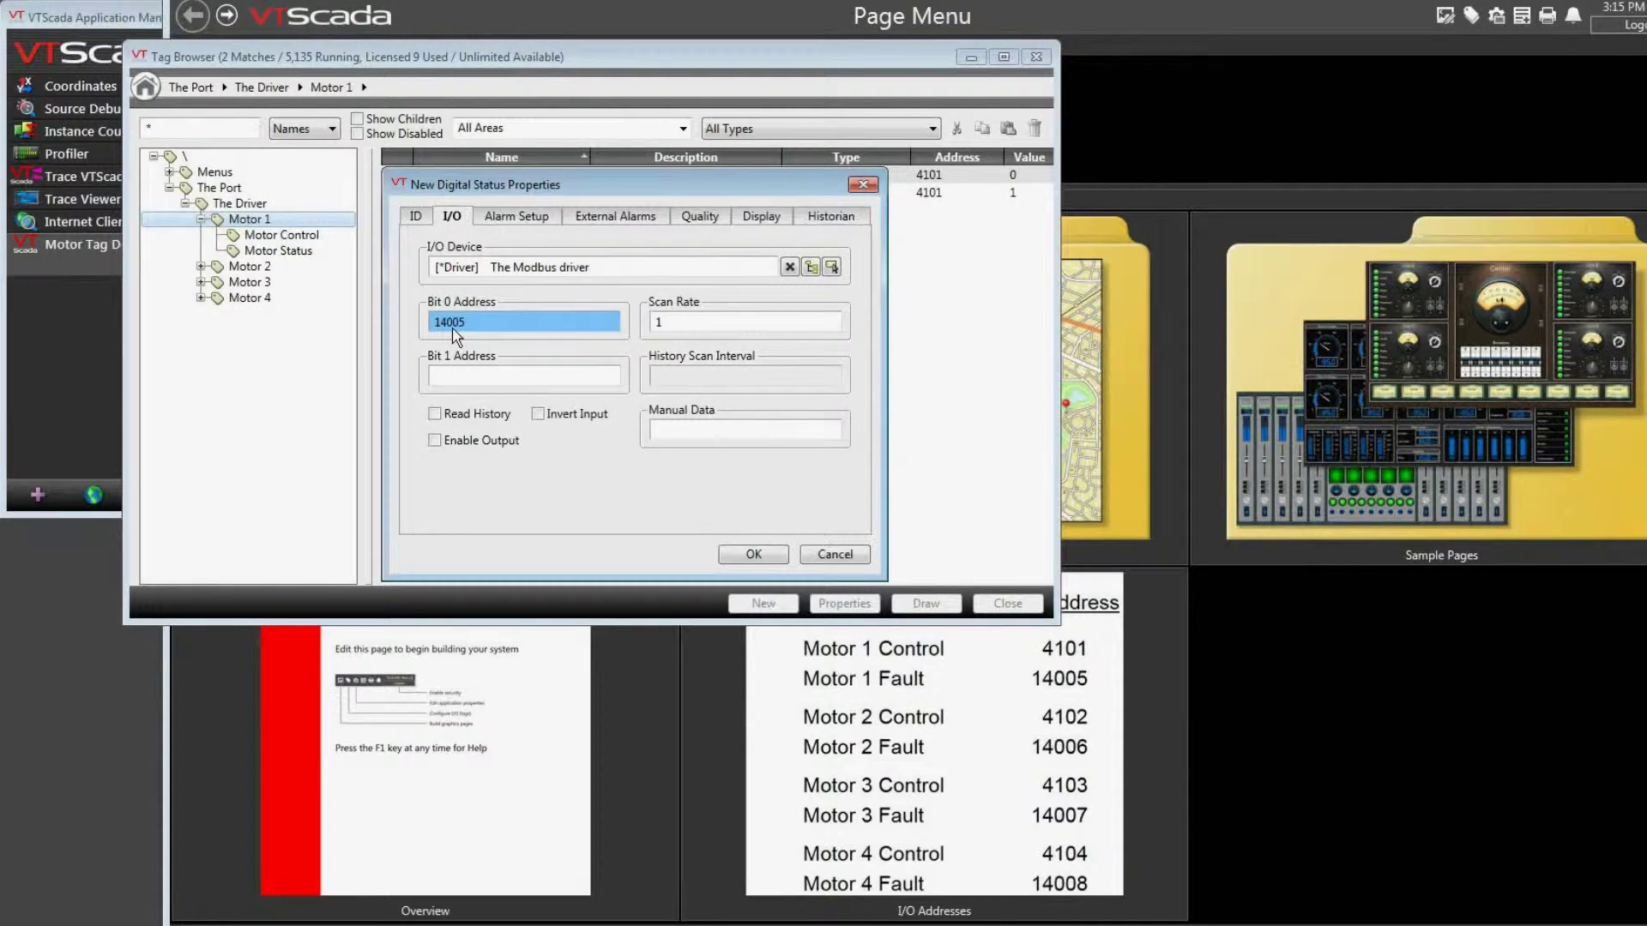
pyautogui.click(755, 555)
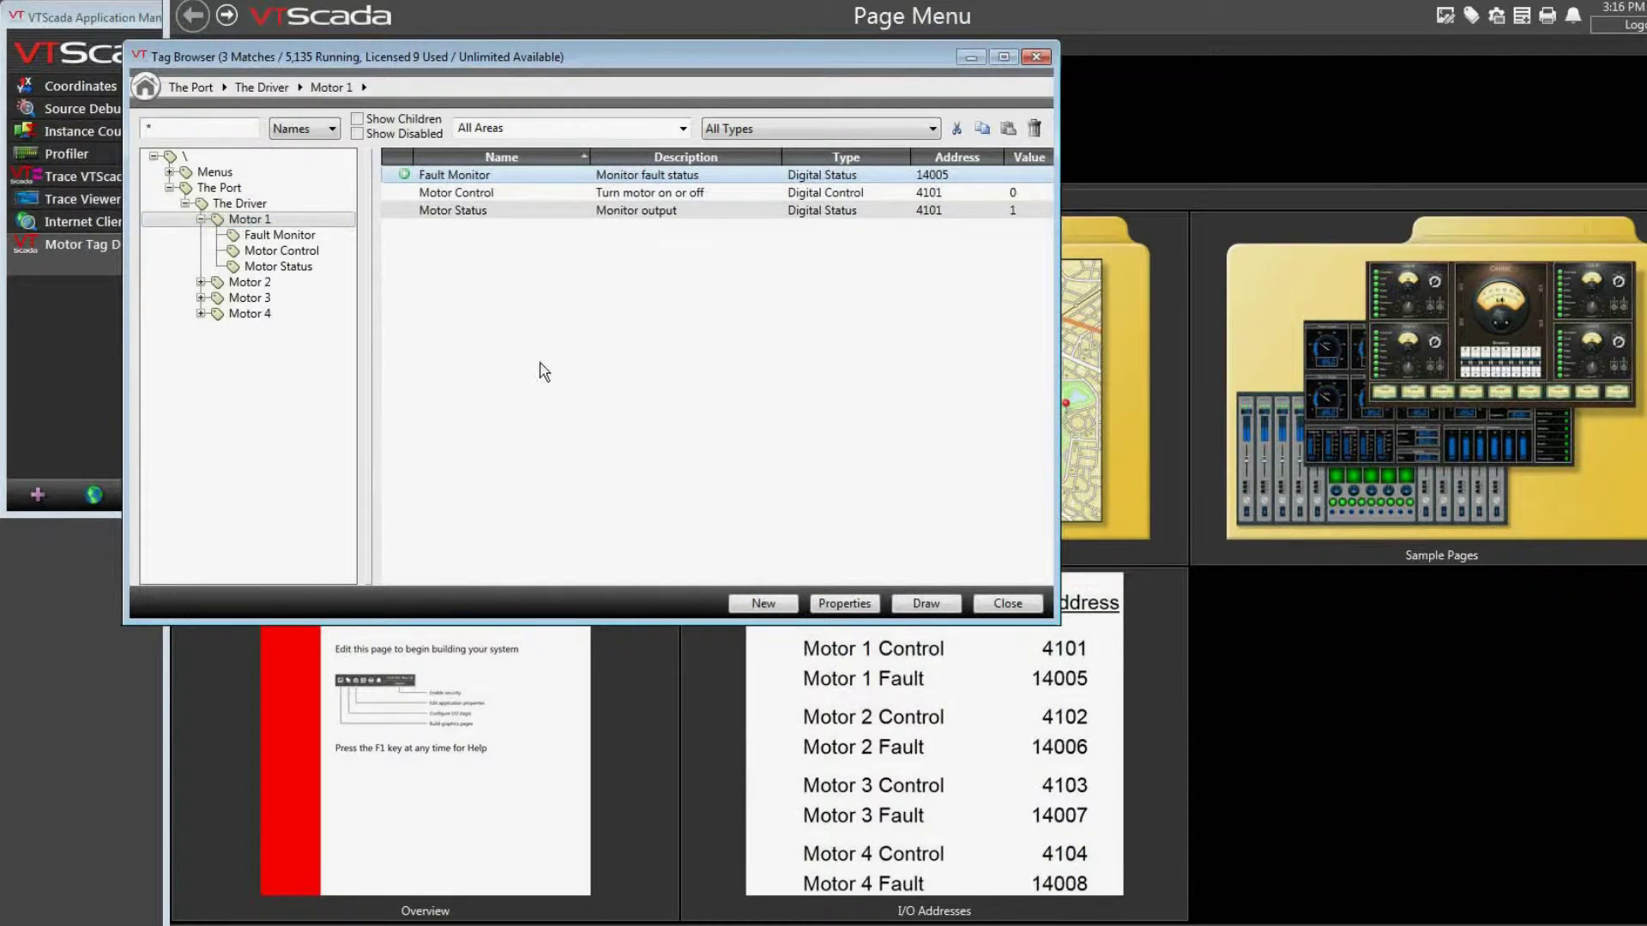
# Create another child tag of type Alarm under Motor 1
pyautogui.rightClick(271, 222)
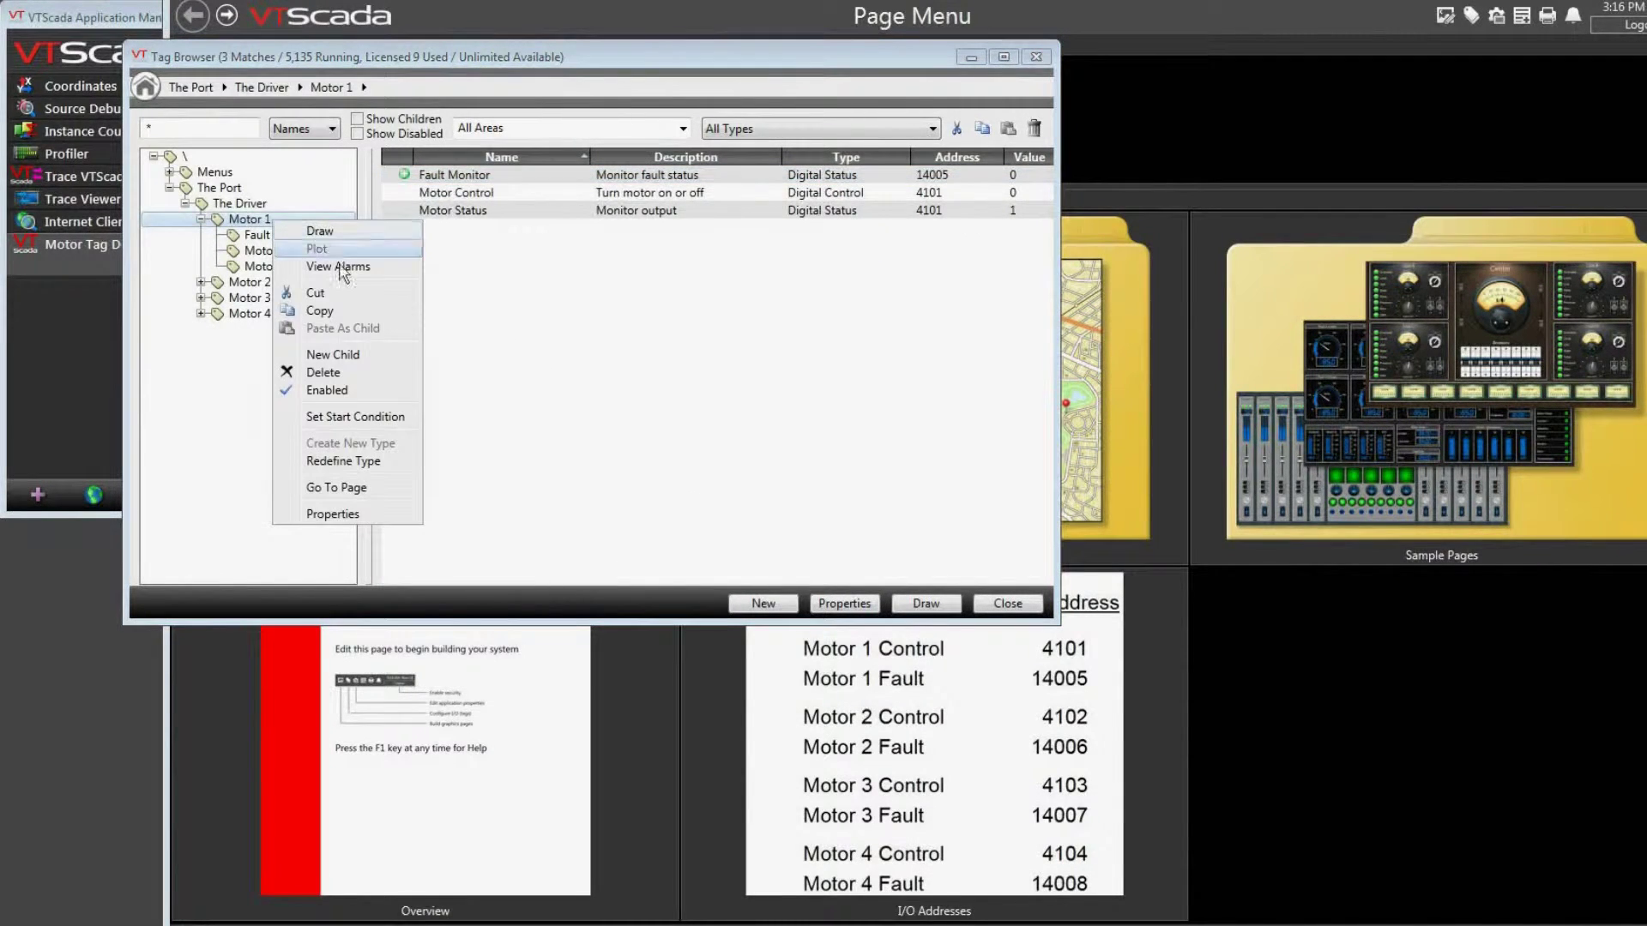
pyautogui.click(317, 355)
pyautogui.click(705, 362)
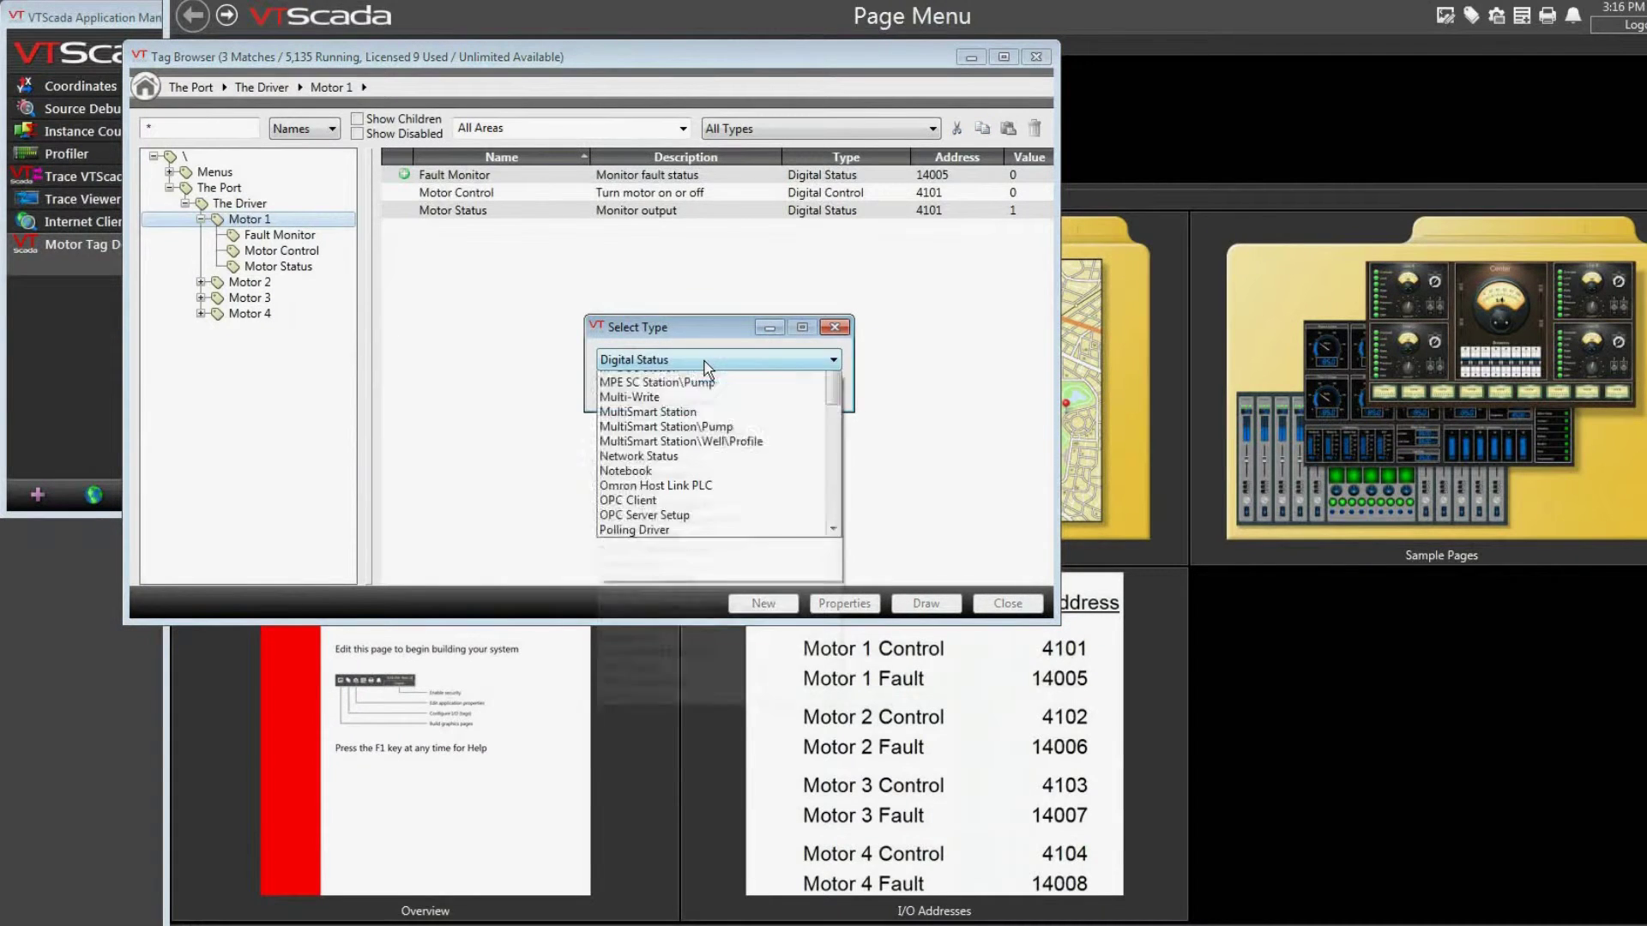
pyautogui.moveTo(832, 527); pyautogui.dragTo(829, 402)
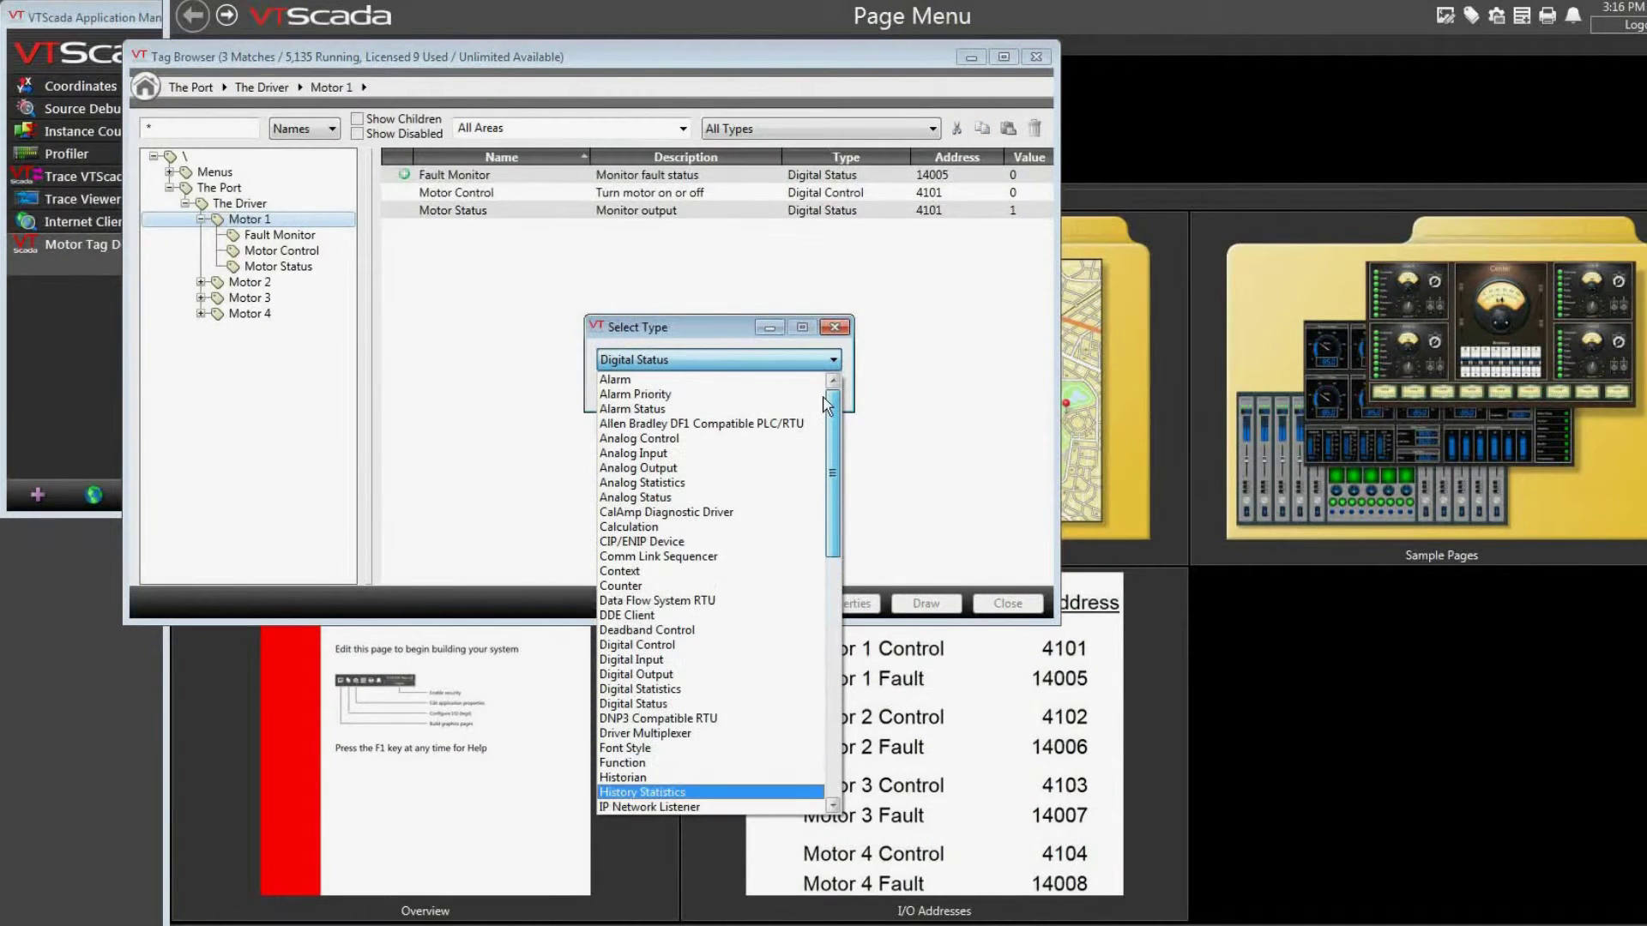
pyautogui.click(712, 380)
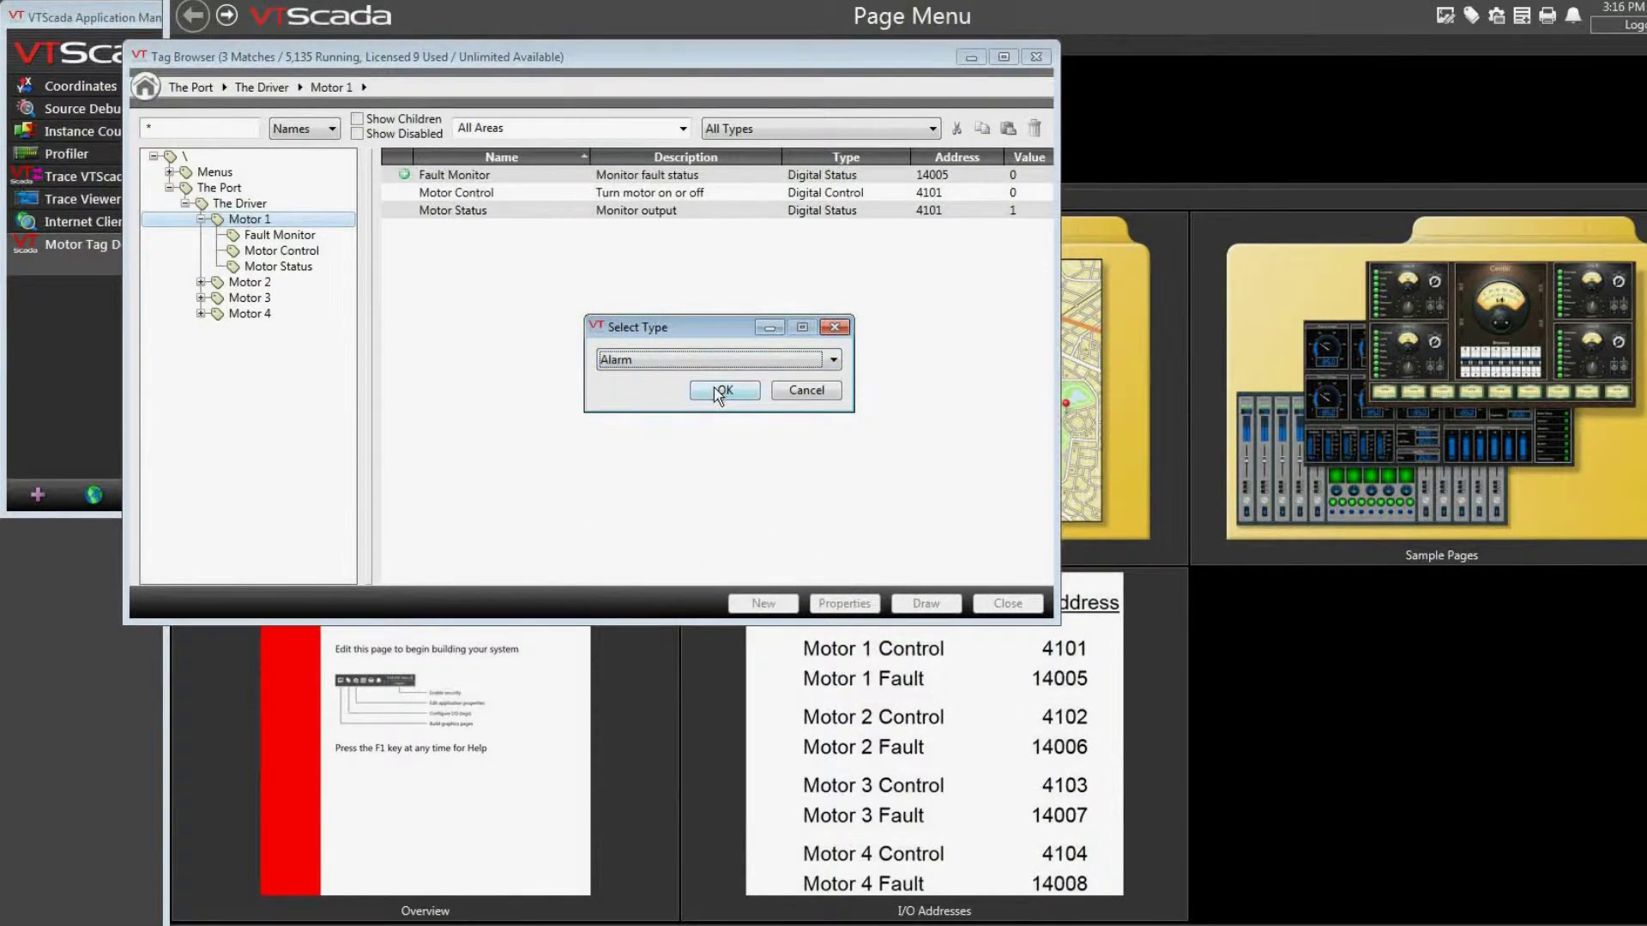
pyautogui.click(715, 390)
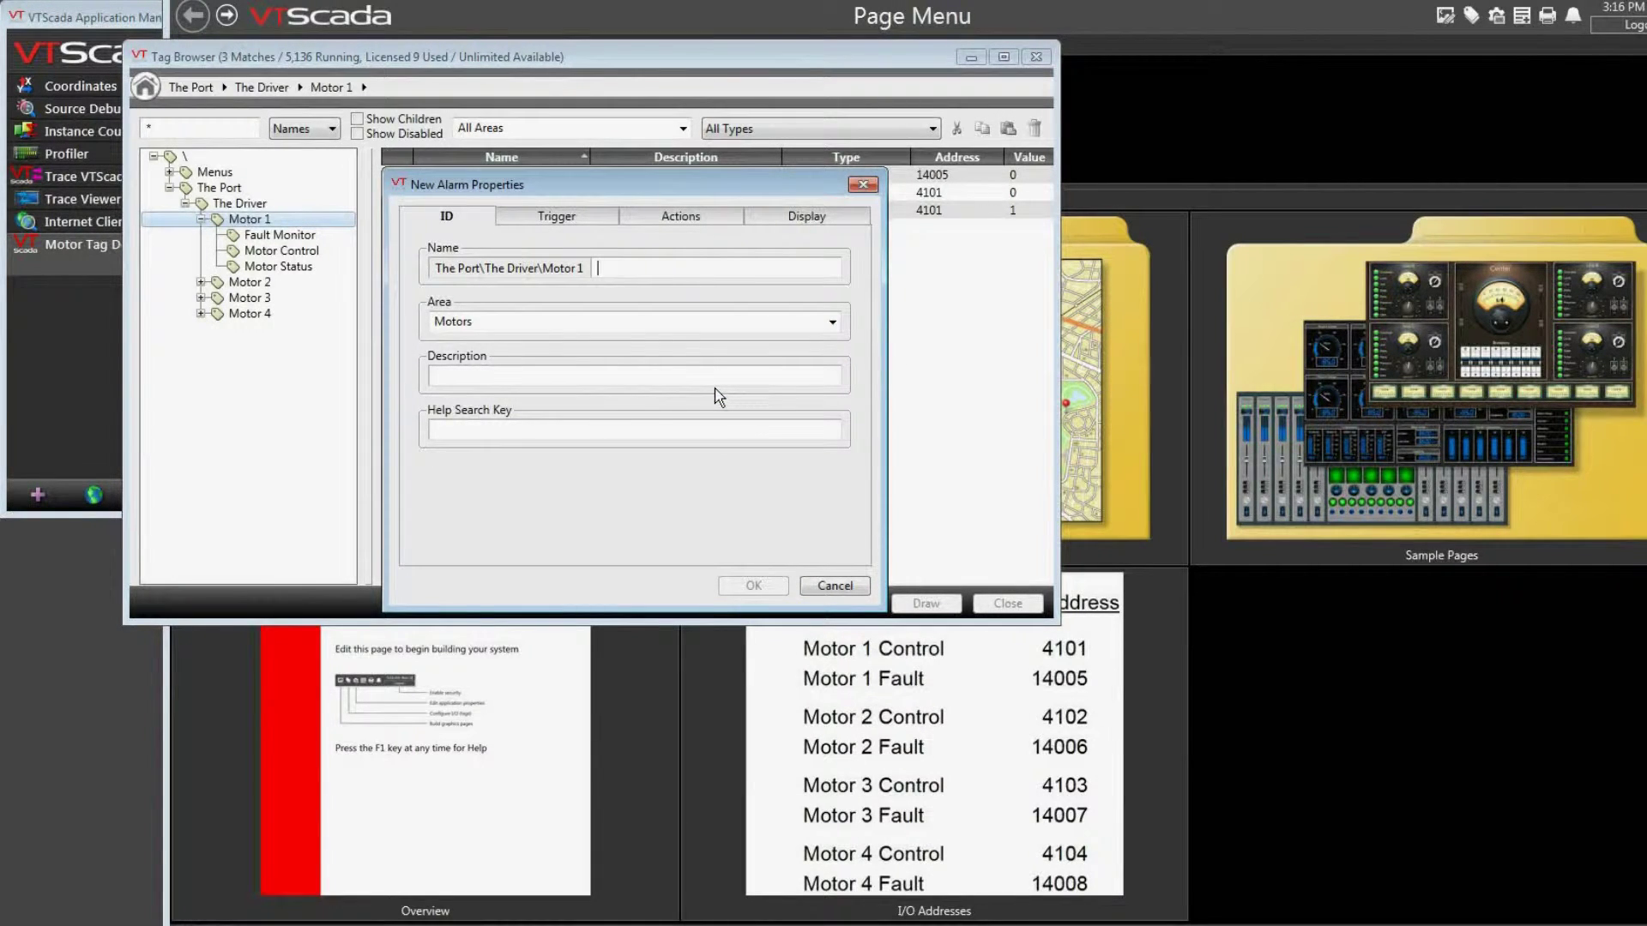
# Name the alarm FaultAlarm with the description Alarm on Motor
pyautogui.write('FaultAlarm')
pyautogui.press('Tab')
pyautogui.press('Tab')
pyautogui.write('Al')
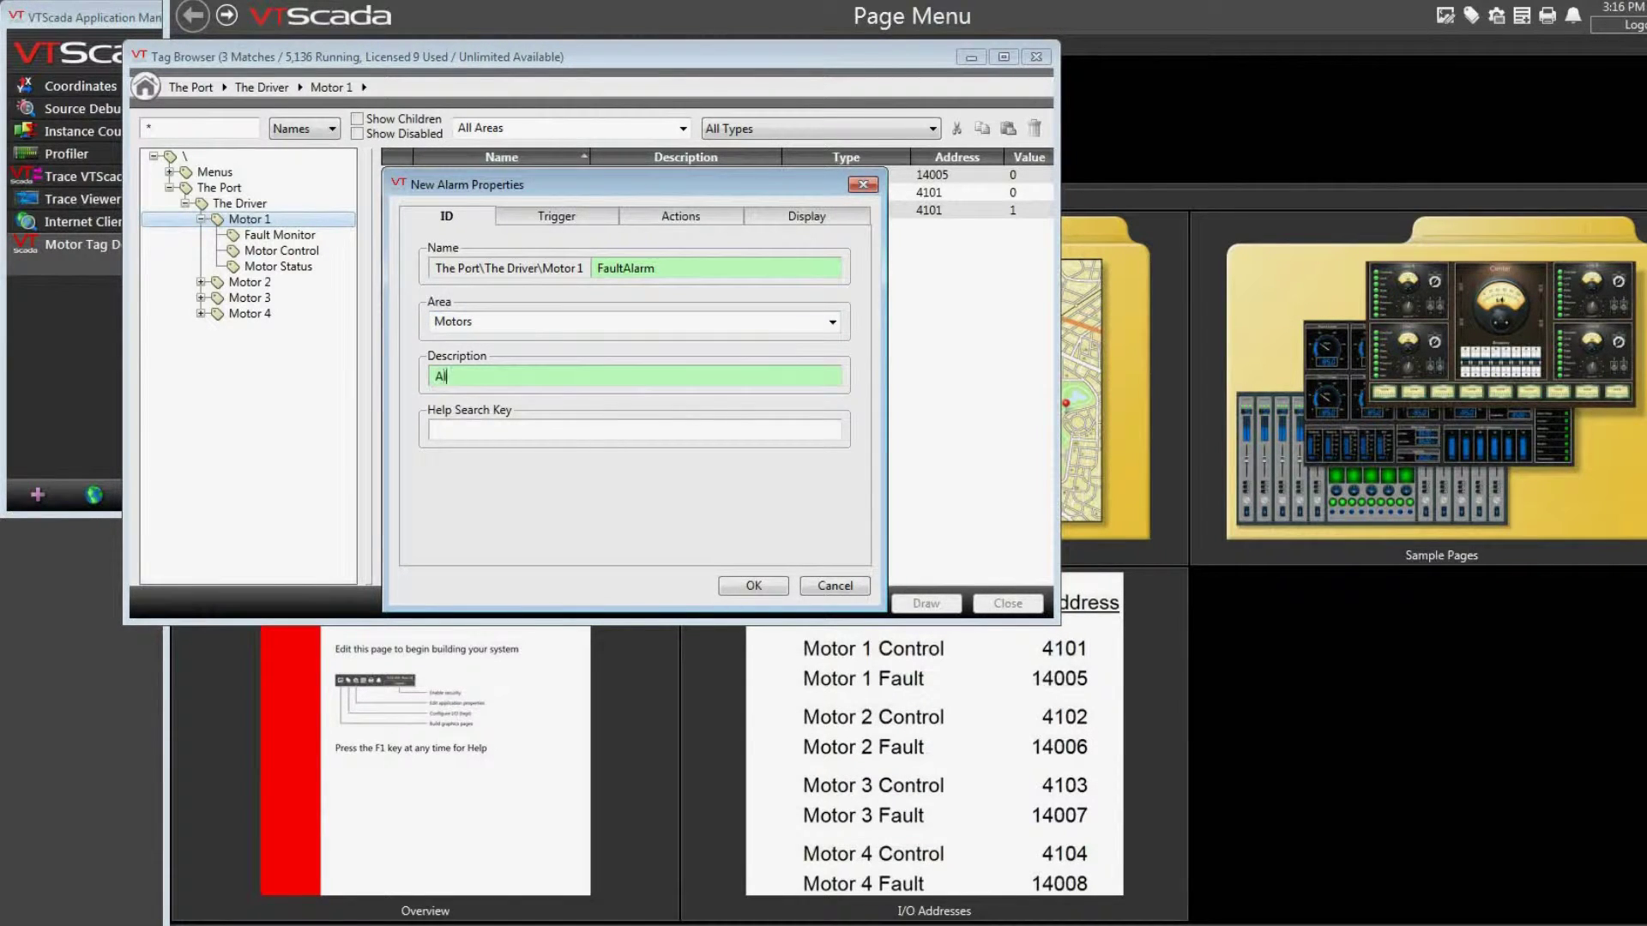
pyautogui.write('arm on Motor')
# Set the alarm's trigger to the Fault Monitor tag and review the comparison functions
pyautogui.click(546, 219)
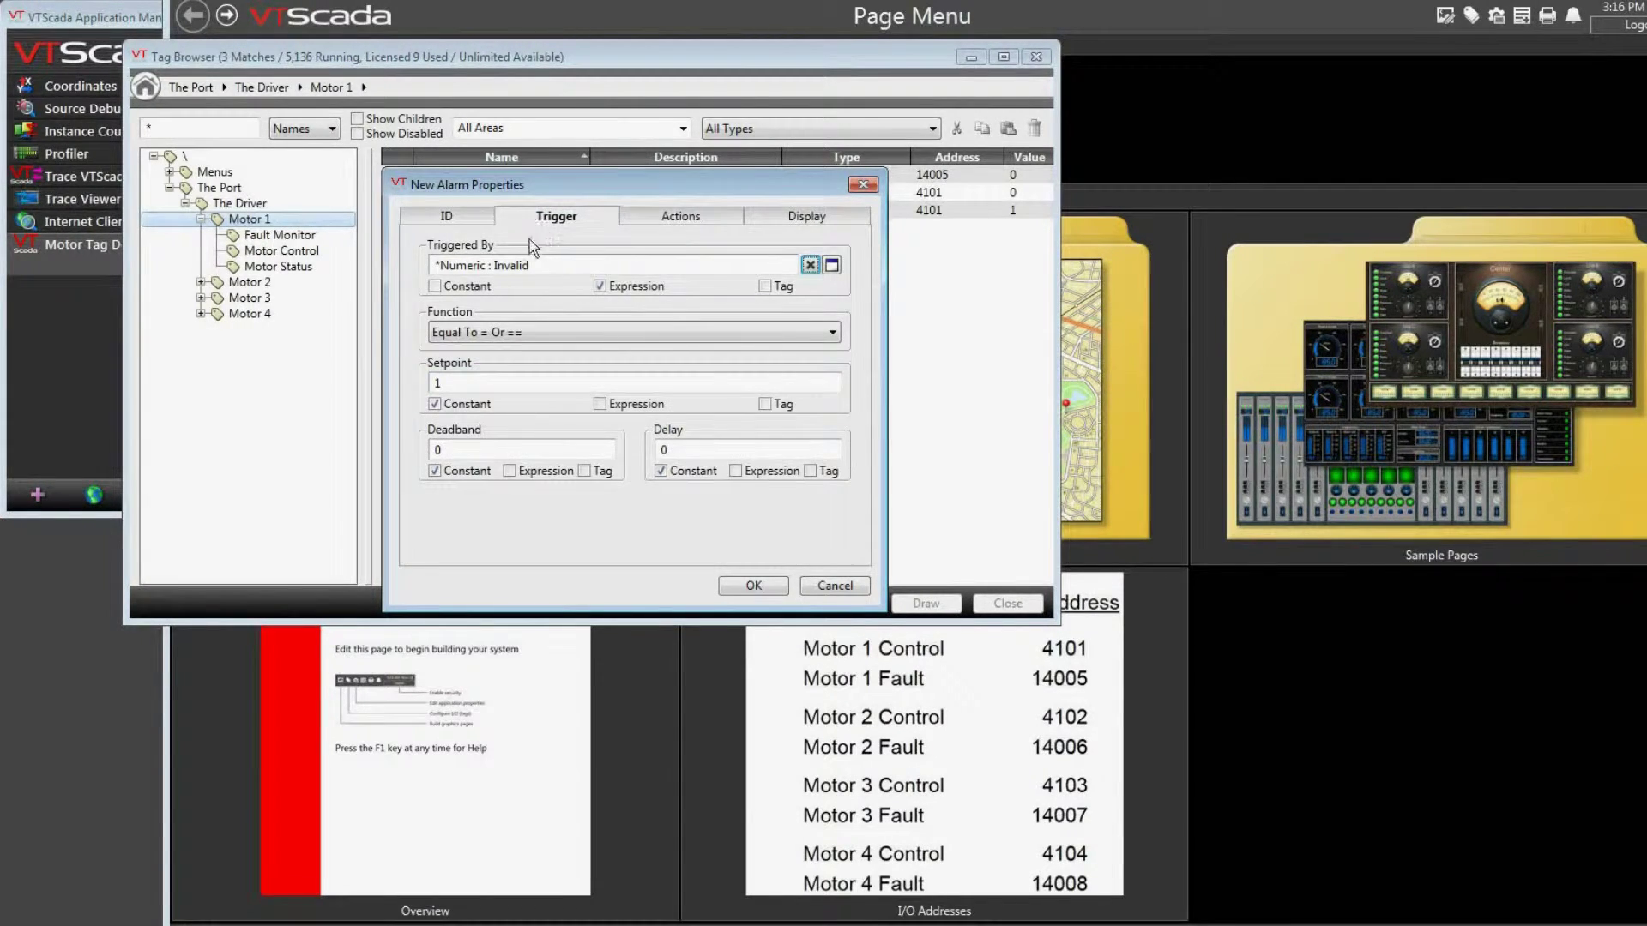
pyautogui.click(763, 287)
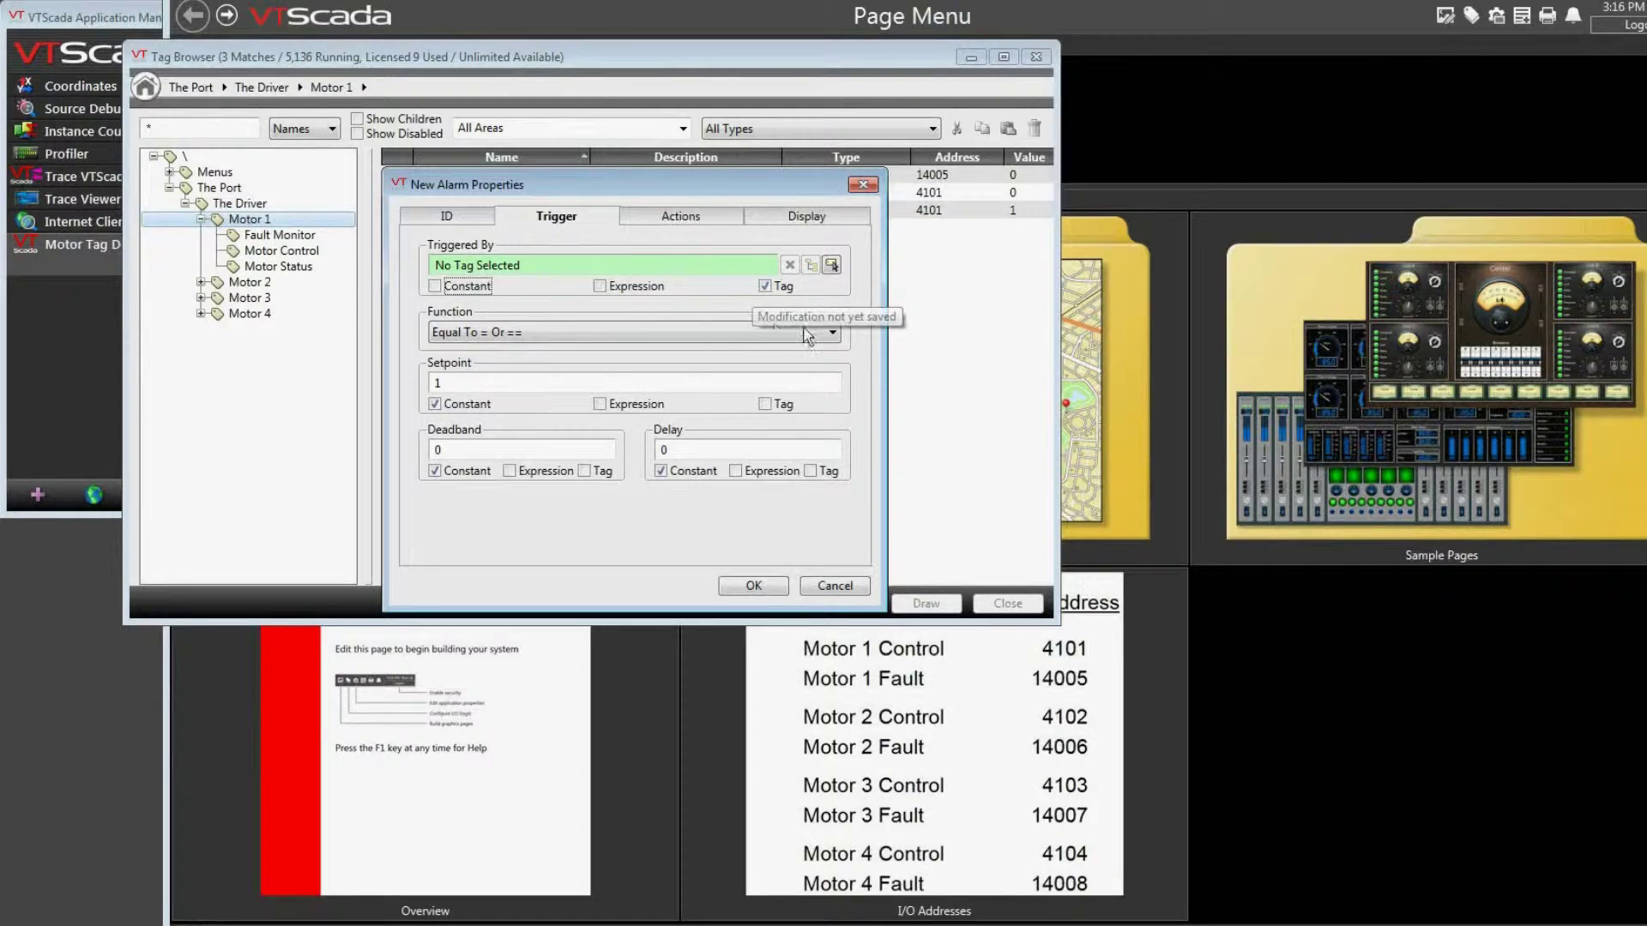
pyautogui.click(831, 265)
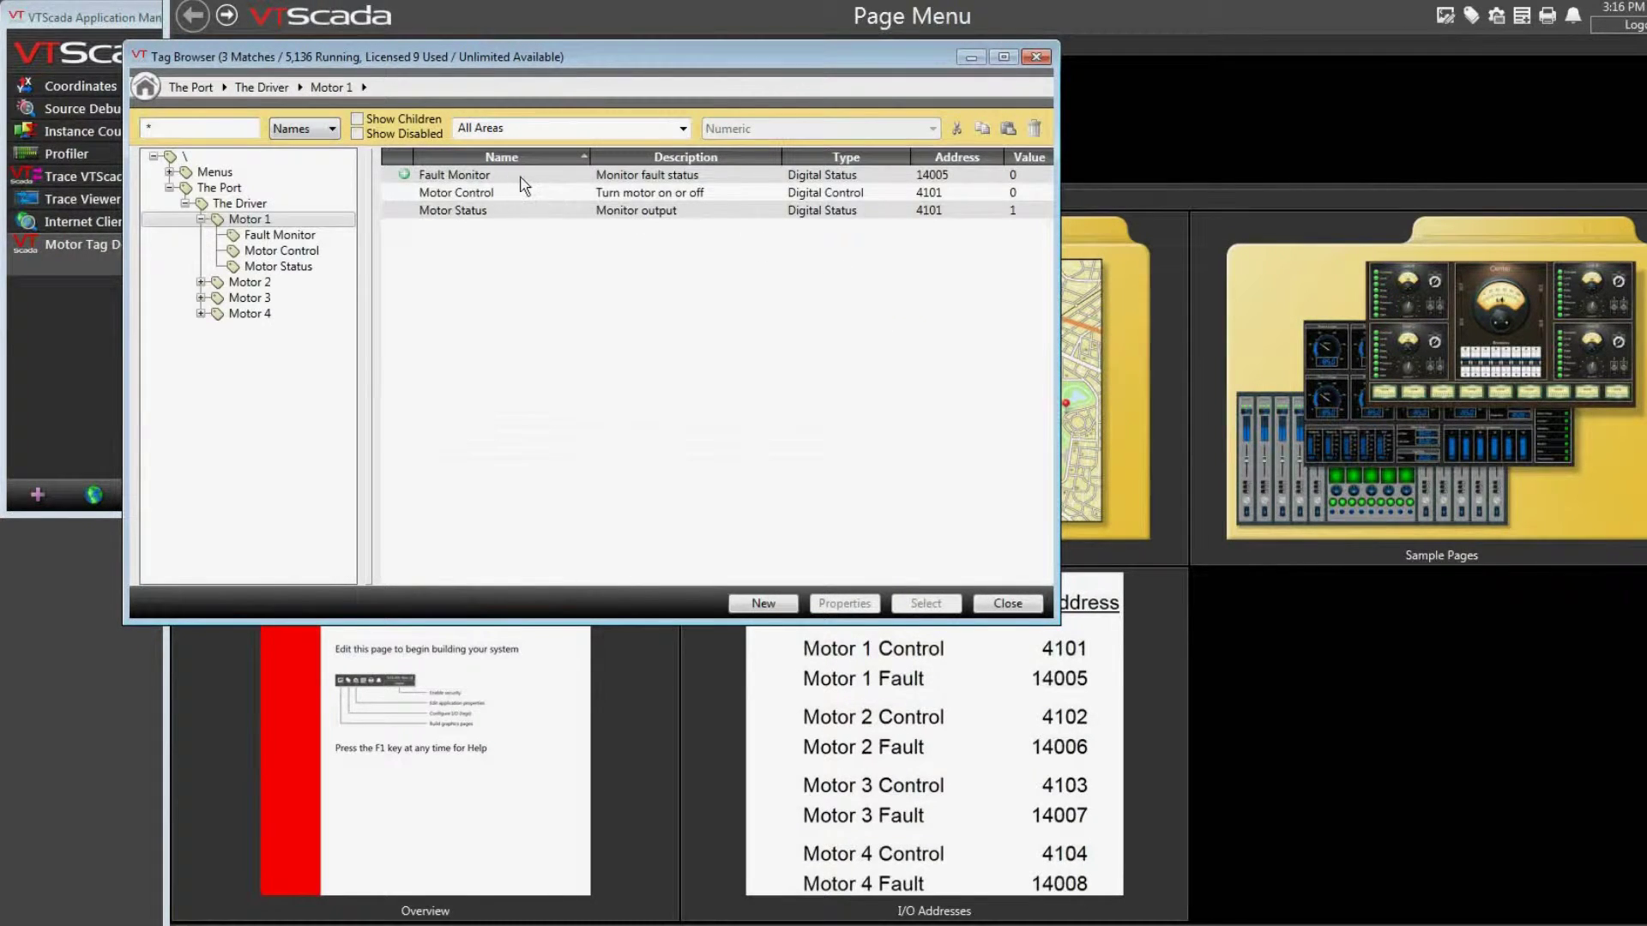
pyautogui.rightClick(514, 178)
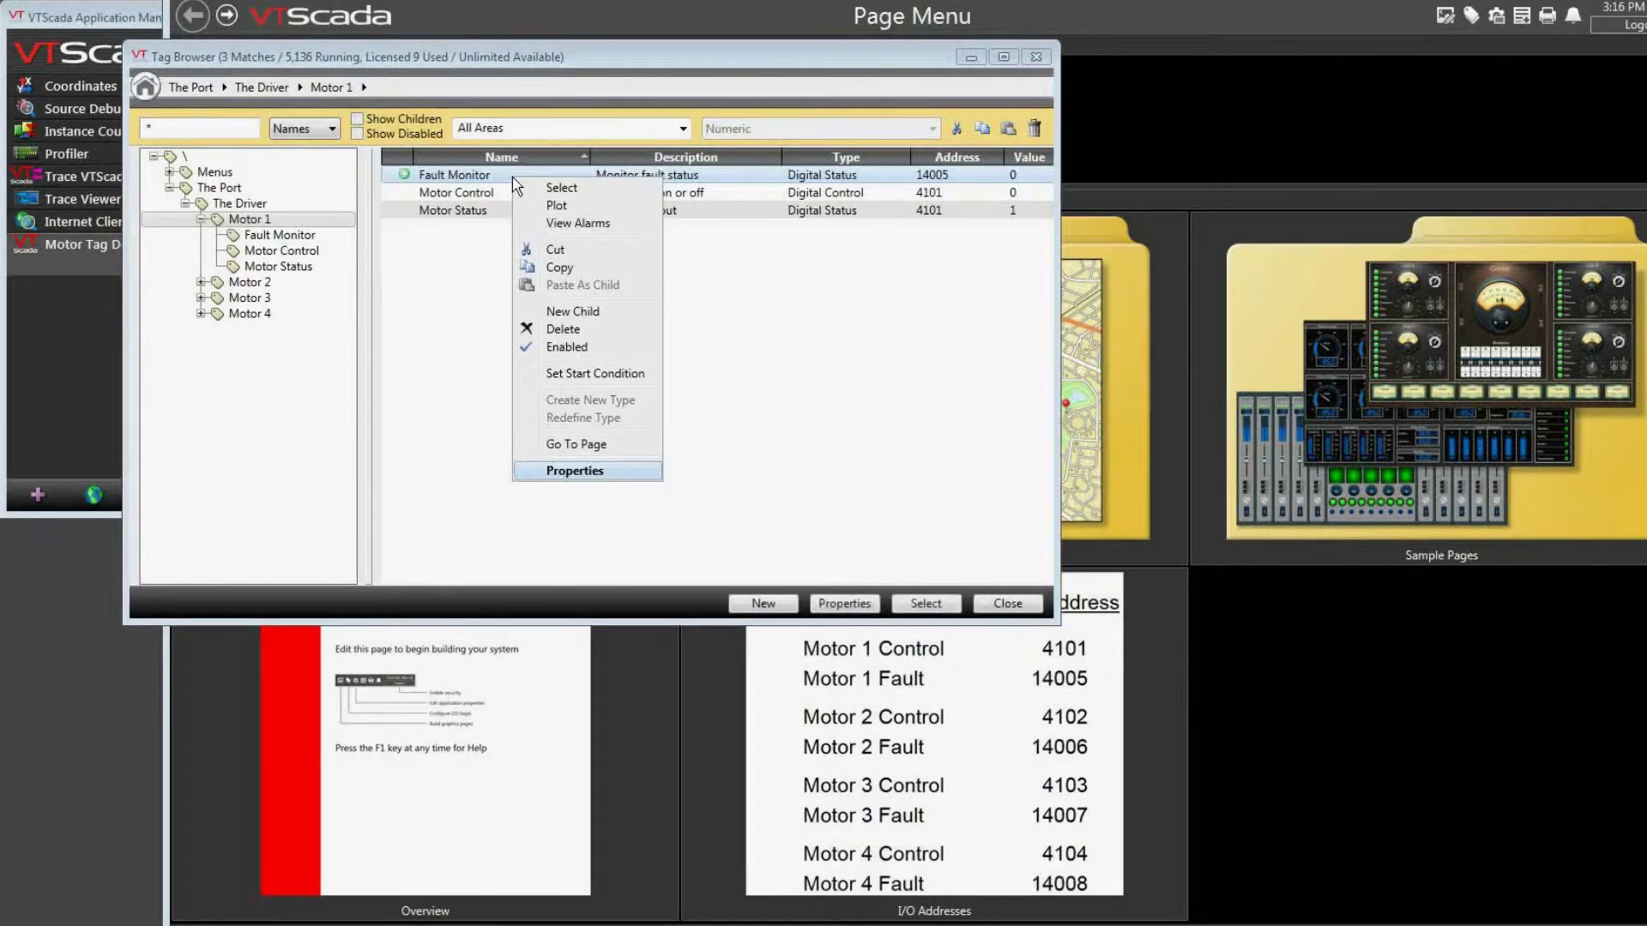
pyautogui.click(625, 185)
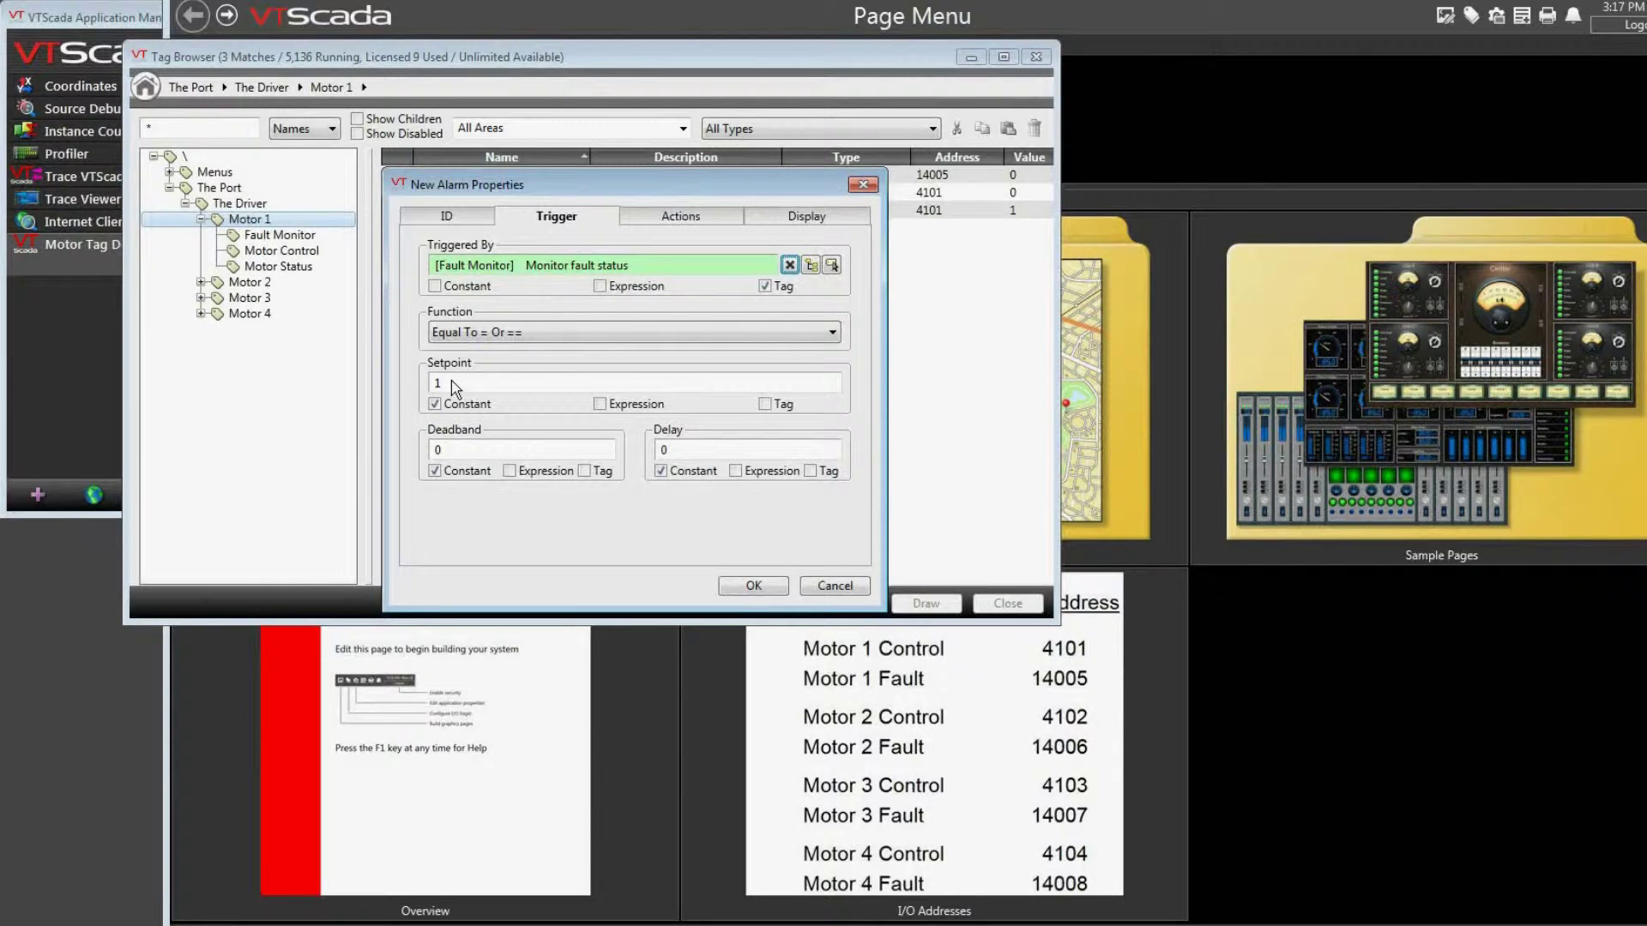
pyautogui.click(519, 334)
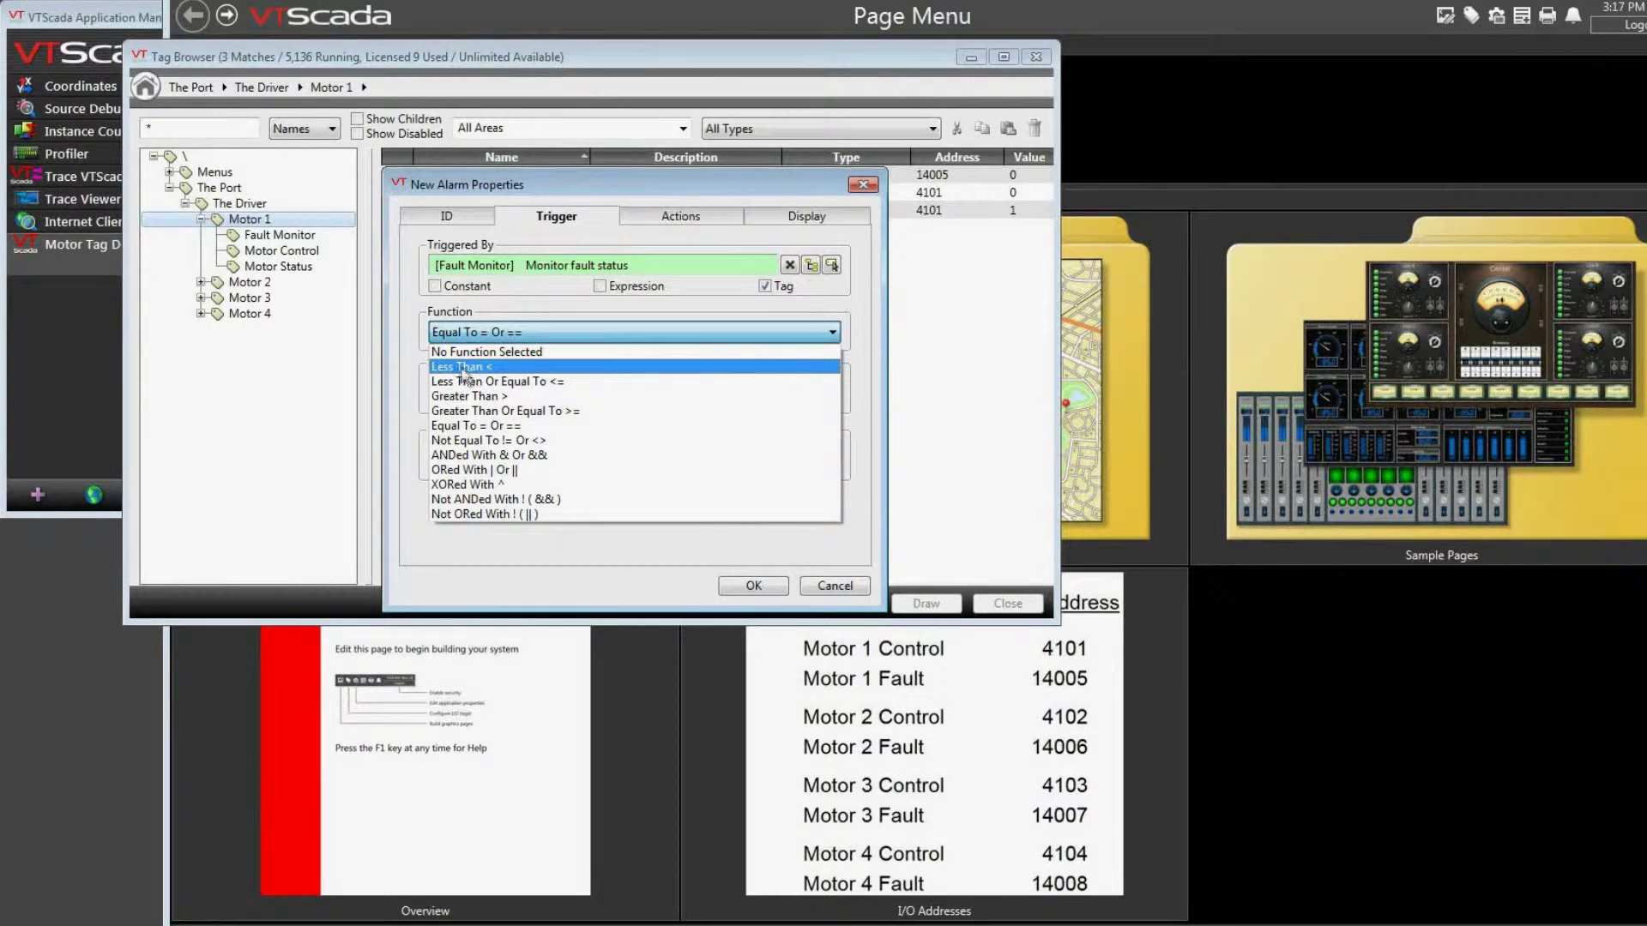
# Keep Equal To as the trigger function, with setpoint 1
pyautogui.click(412, 358)
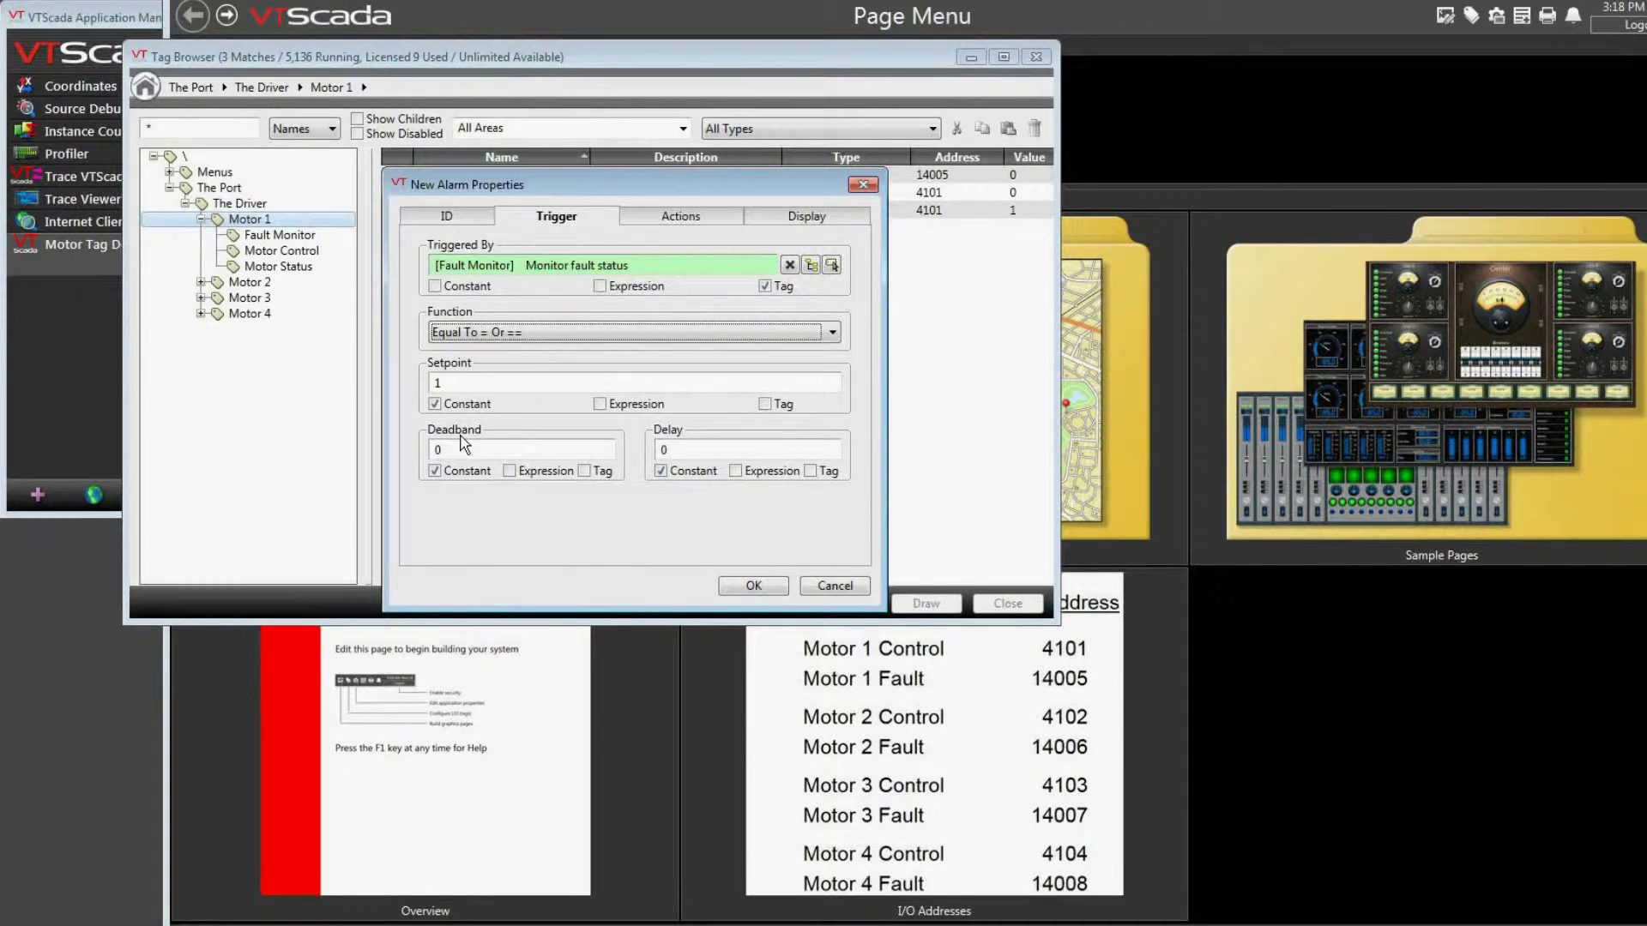
pyautogui.moveTo(457, 453); pyautogui.dragTo(416, 459)
pyautogui.write('2')
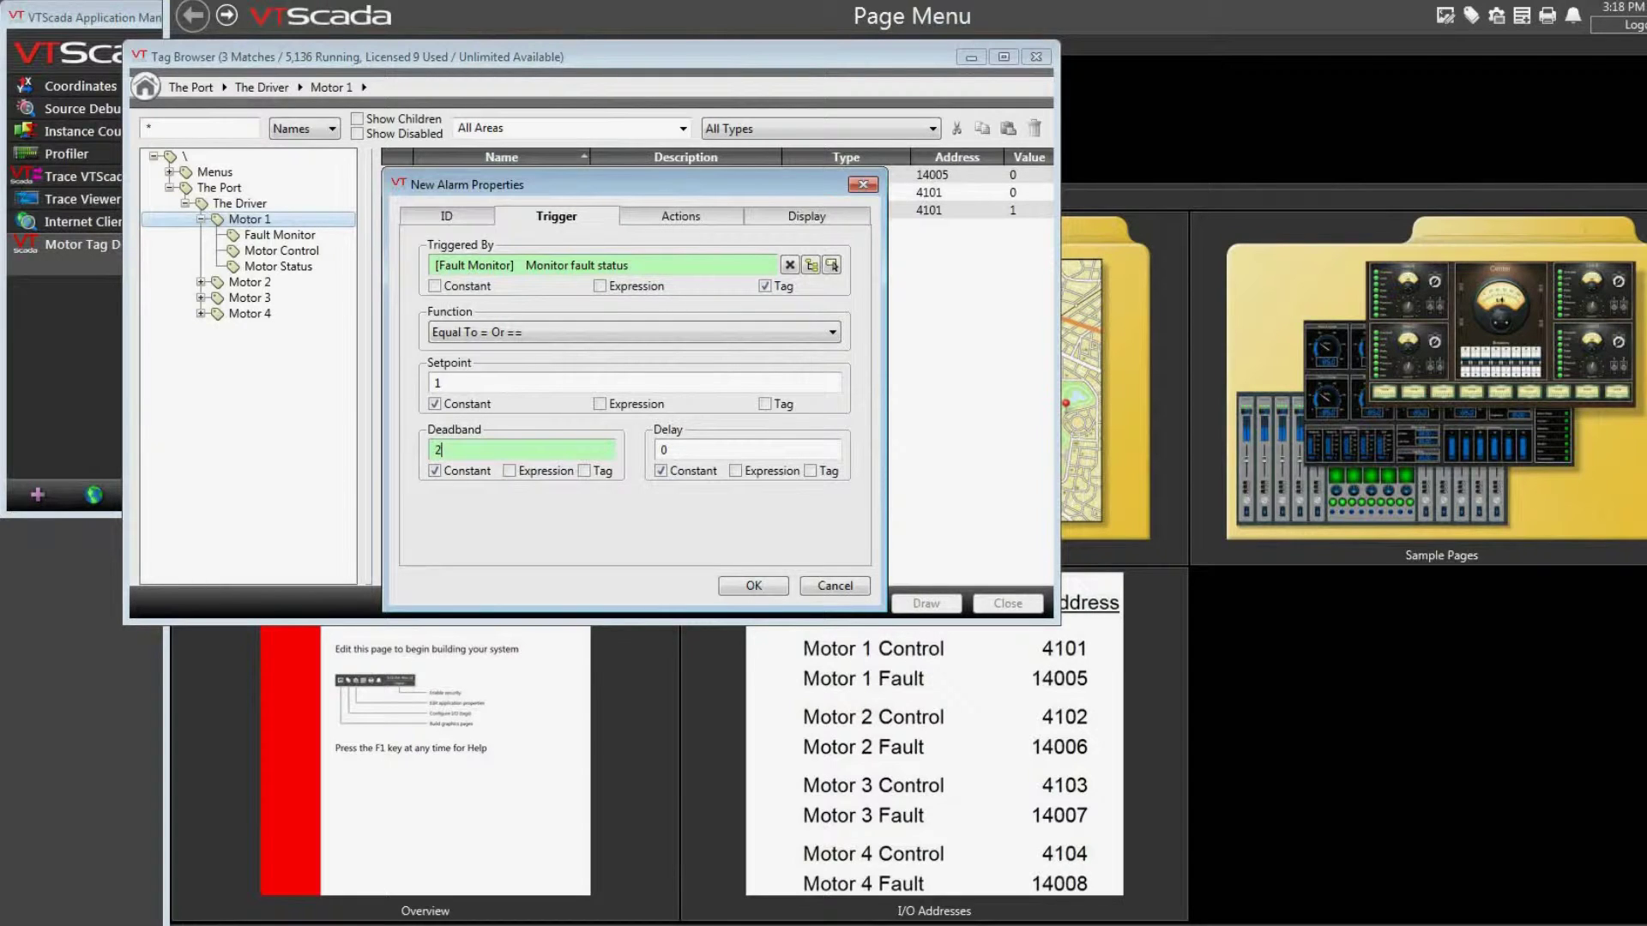
pyautogui.press('BackSpace')
pyautogui.write('0')
pyautogui.press('Tab')
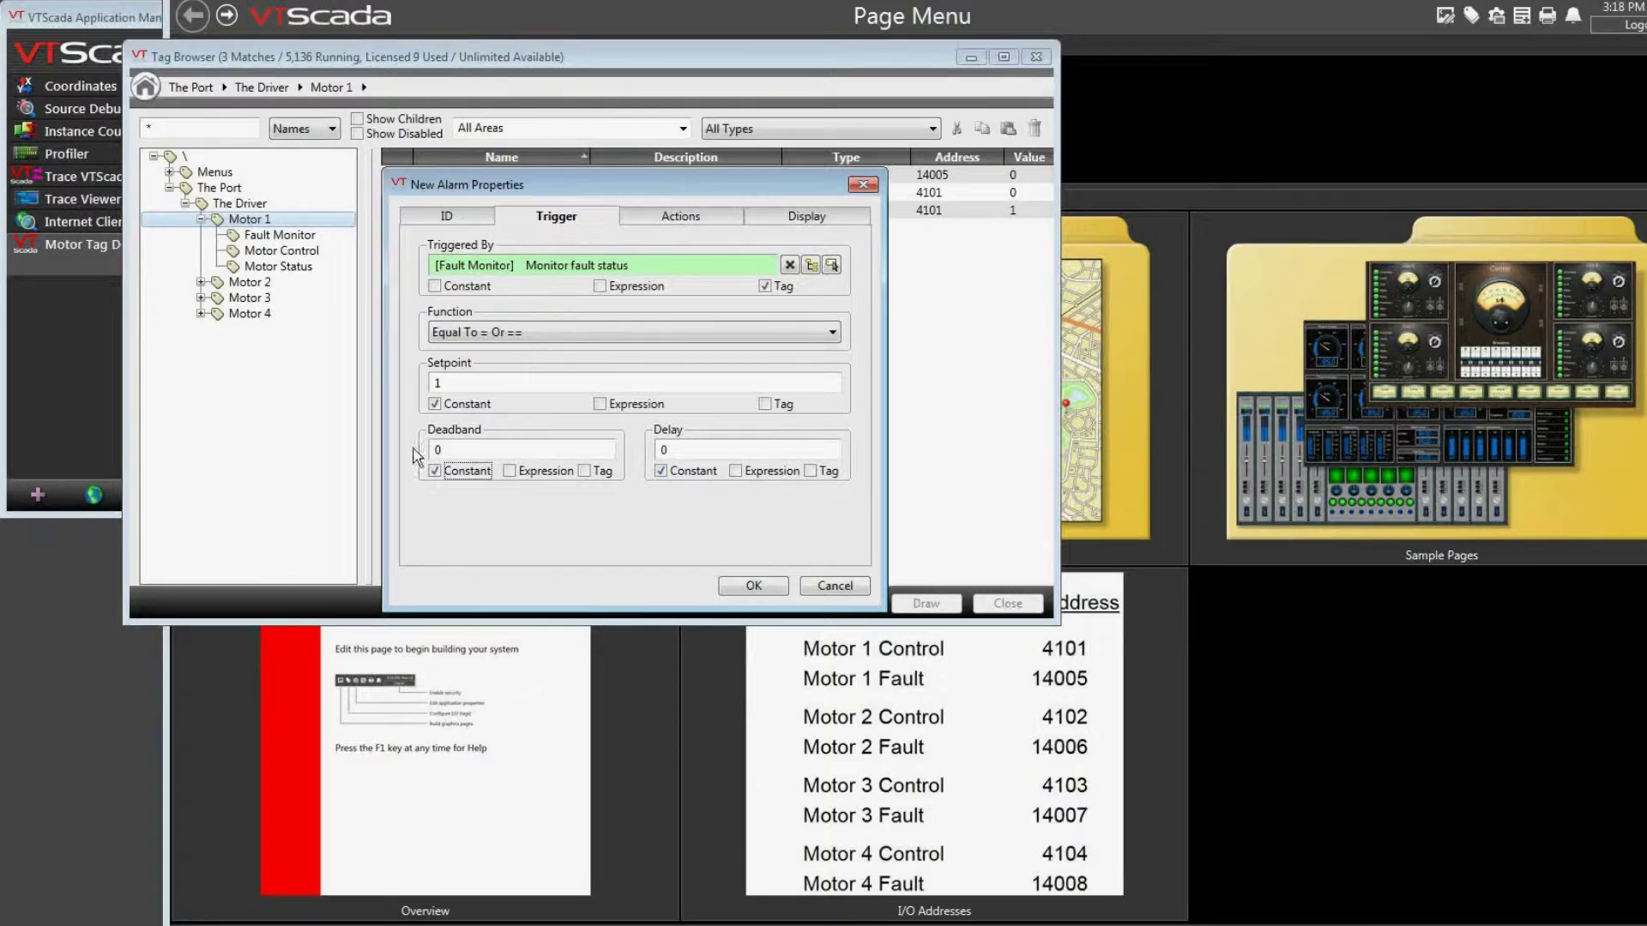
pyautogui.click(670, 449)
pyautogui.write('1')
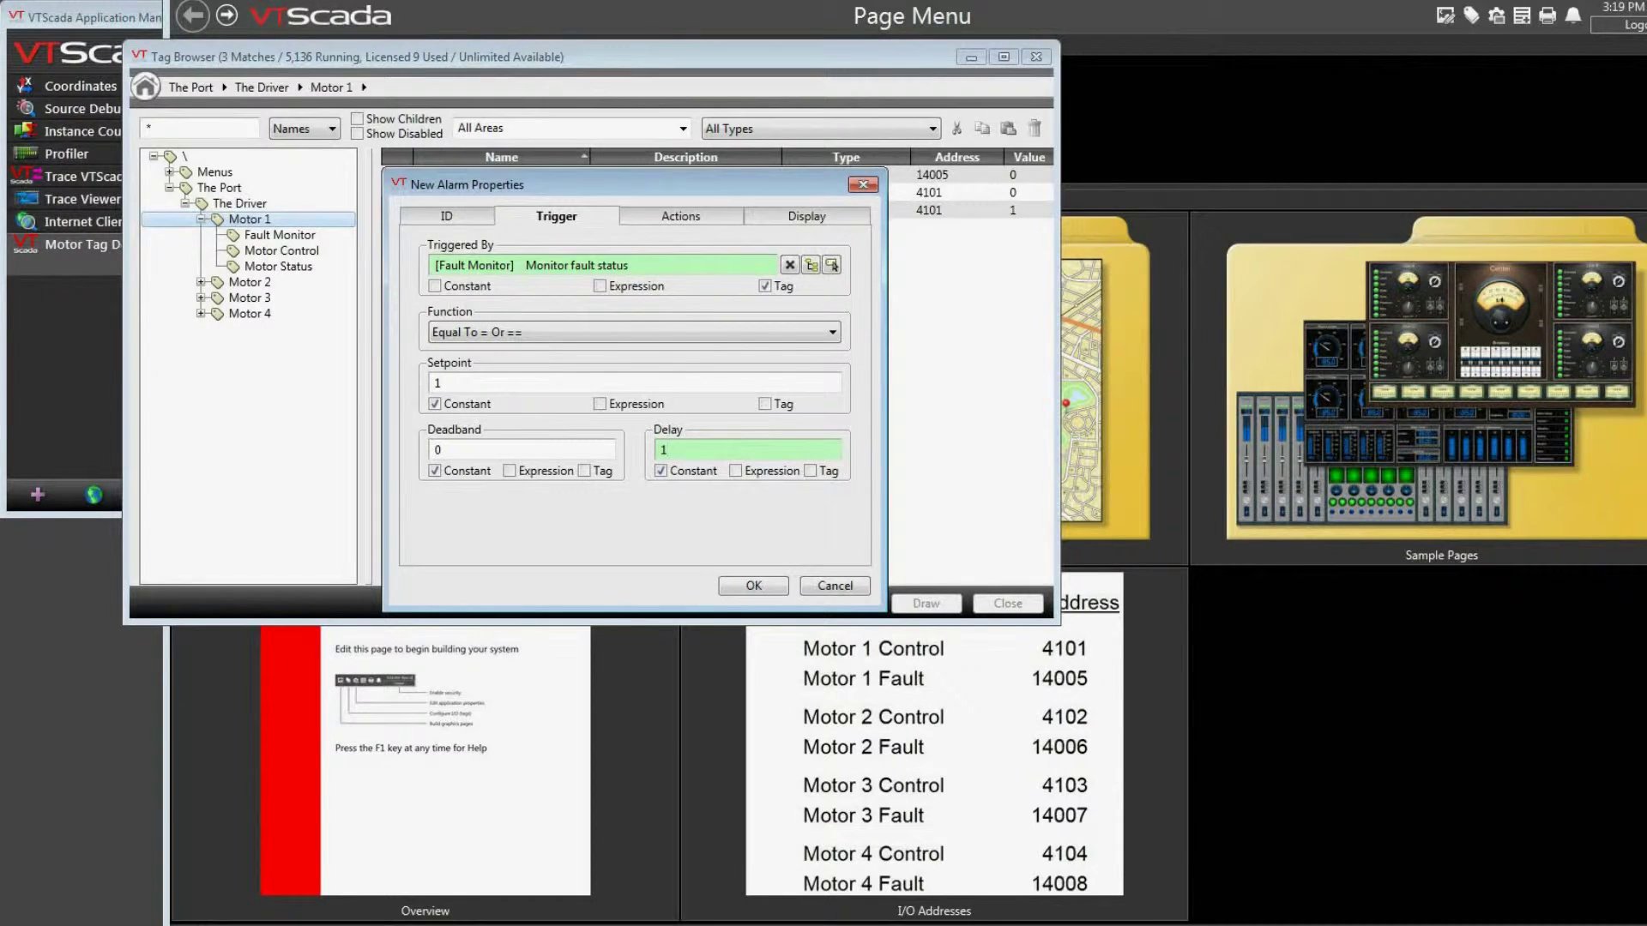
pyautogui.press('BackSpace')
pyautogui.write('0')
# In the alarm's actions, keep Disable Alarm a constant 0, enable rearm, and mark it shelved
pyautogui.click(706, 226)
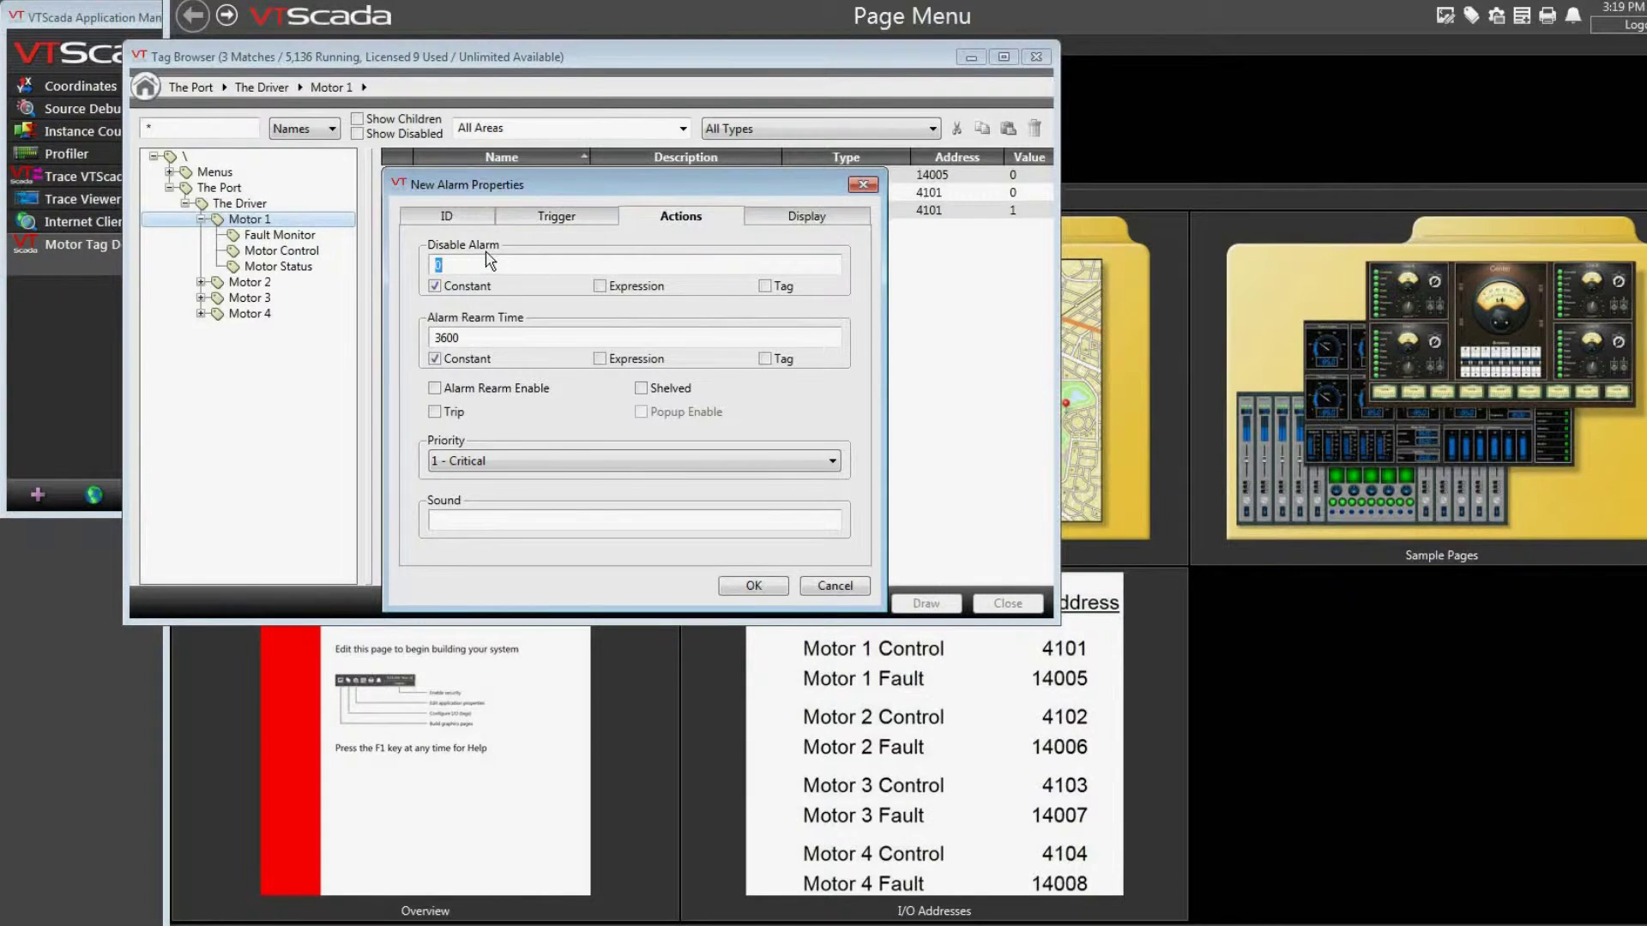
pyautogui.click(764, 286)
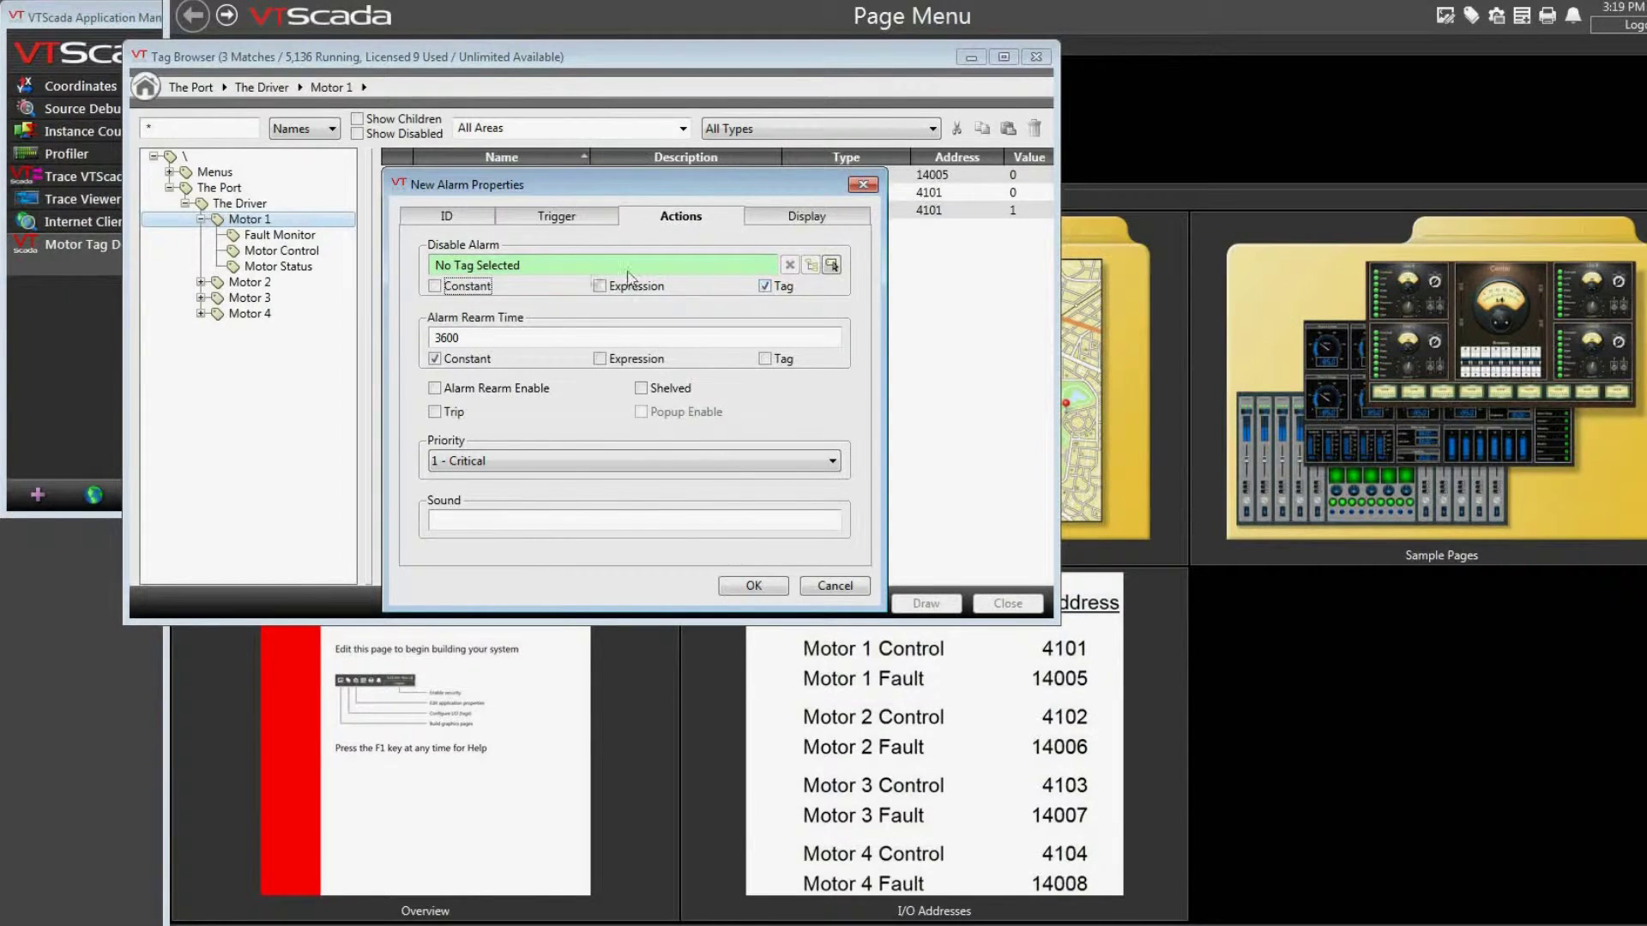
pyautogui.click(435, 286)
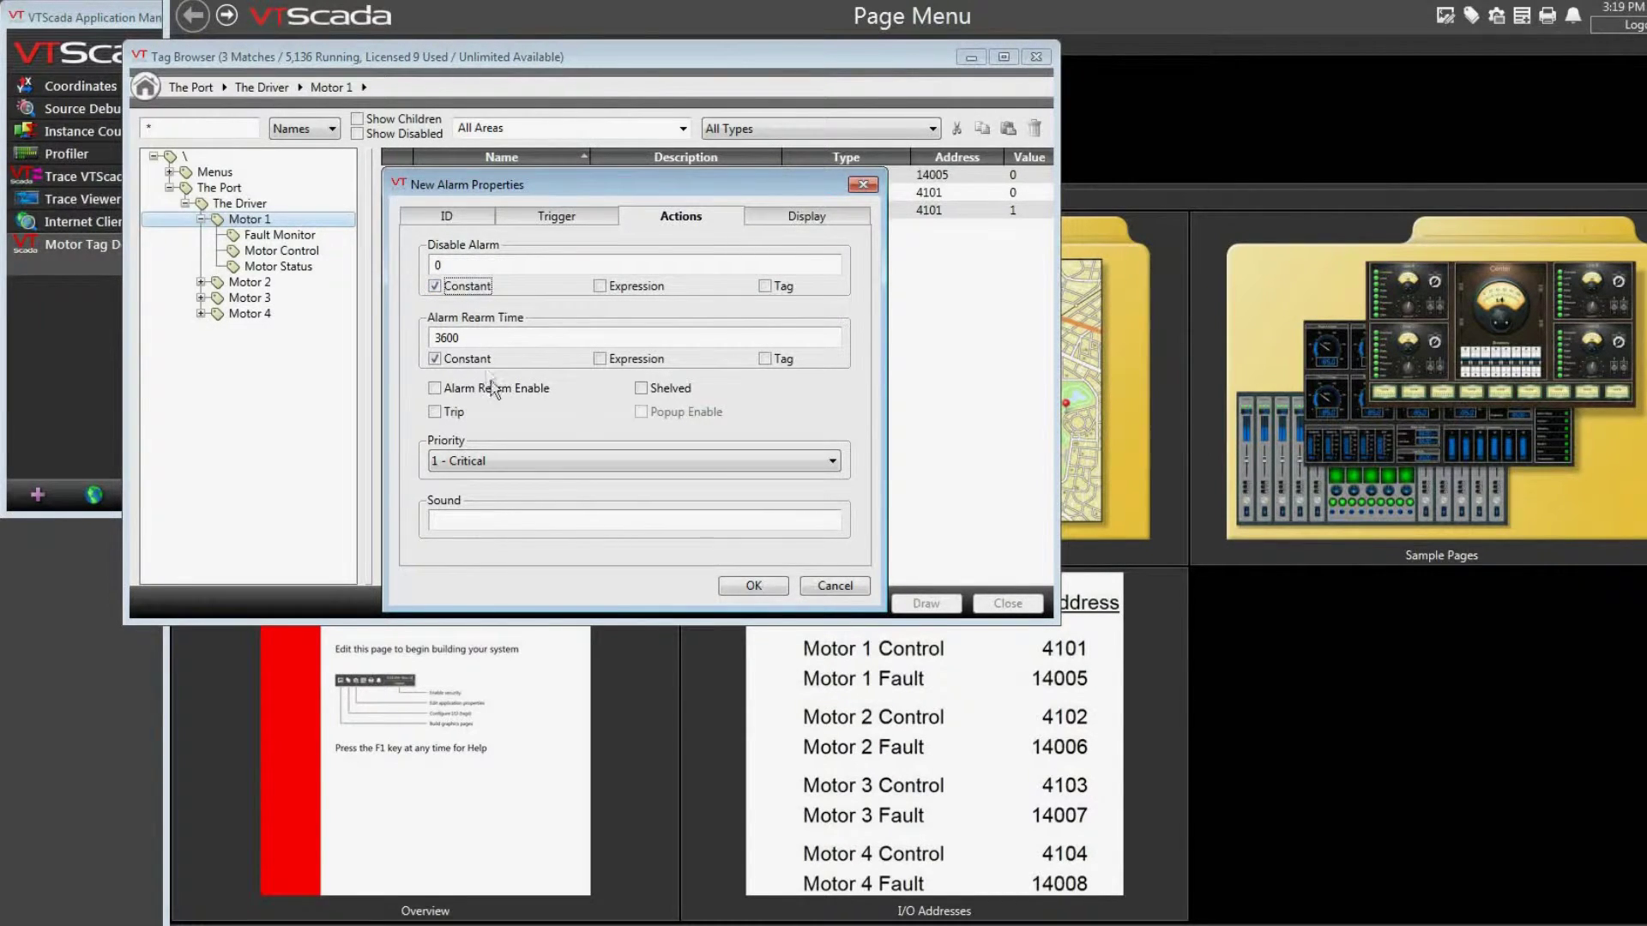
pyautogui.click(437, 392)
pyautogui.click(662, 391)
pyautogui.click(667, 390)
pyautogui.click(435, 412)
pyautogui.click(447, 415)
# Leave the priority at 1 - Critical and cancel the new FaultAlarm
pyautogui.click(831, 463)
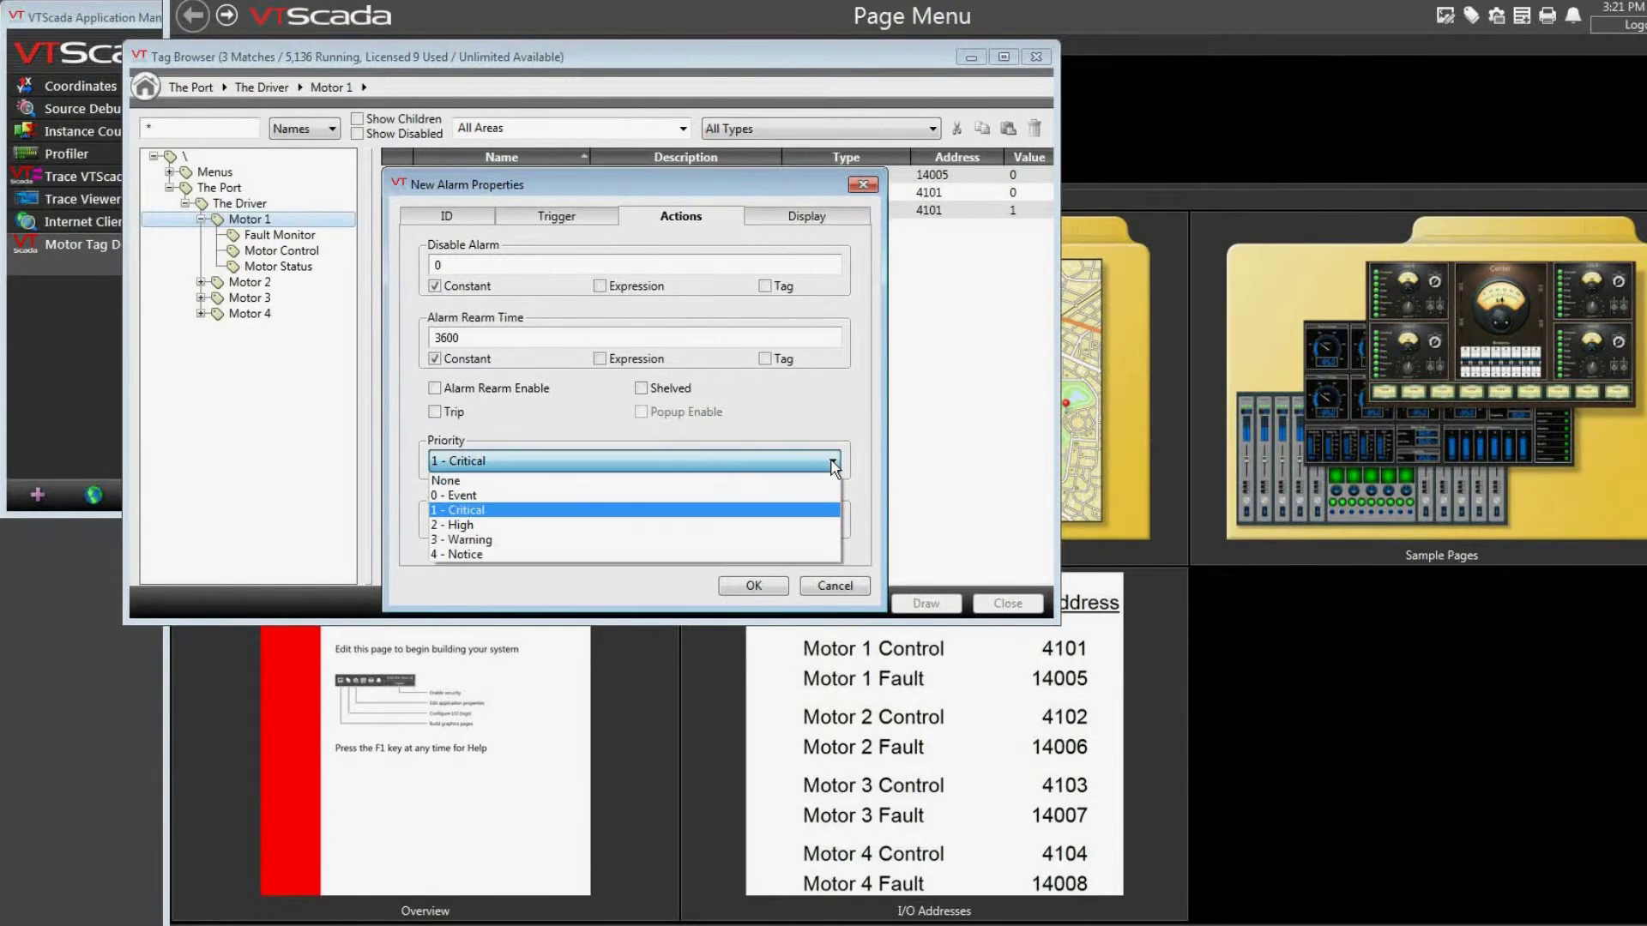
pyautogui.click(491, 512)
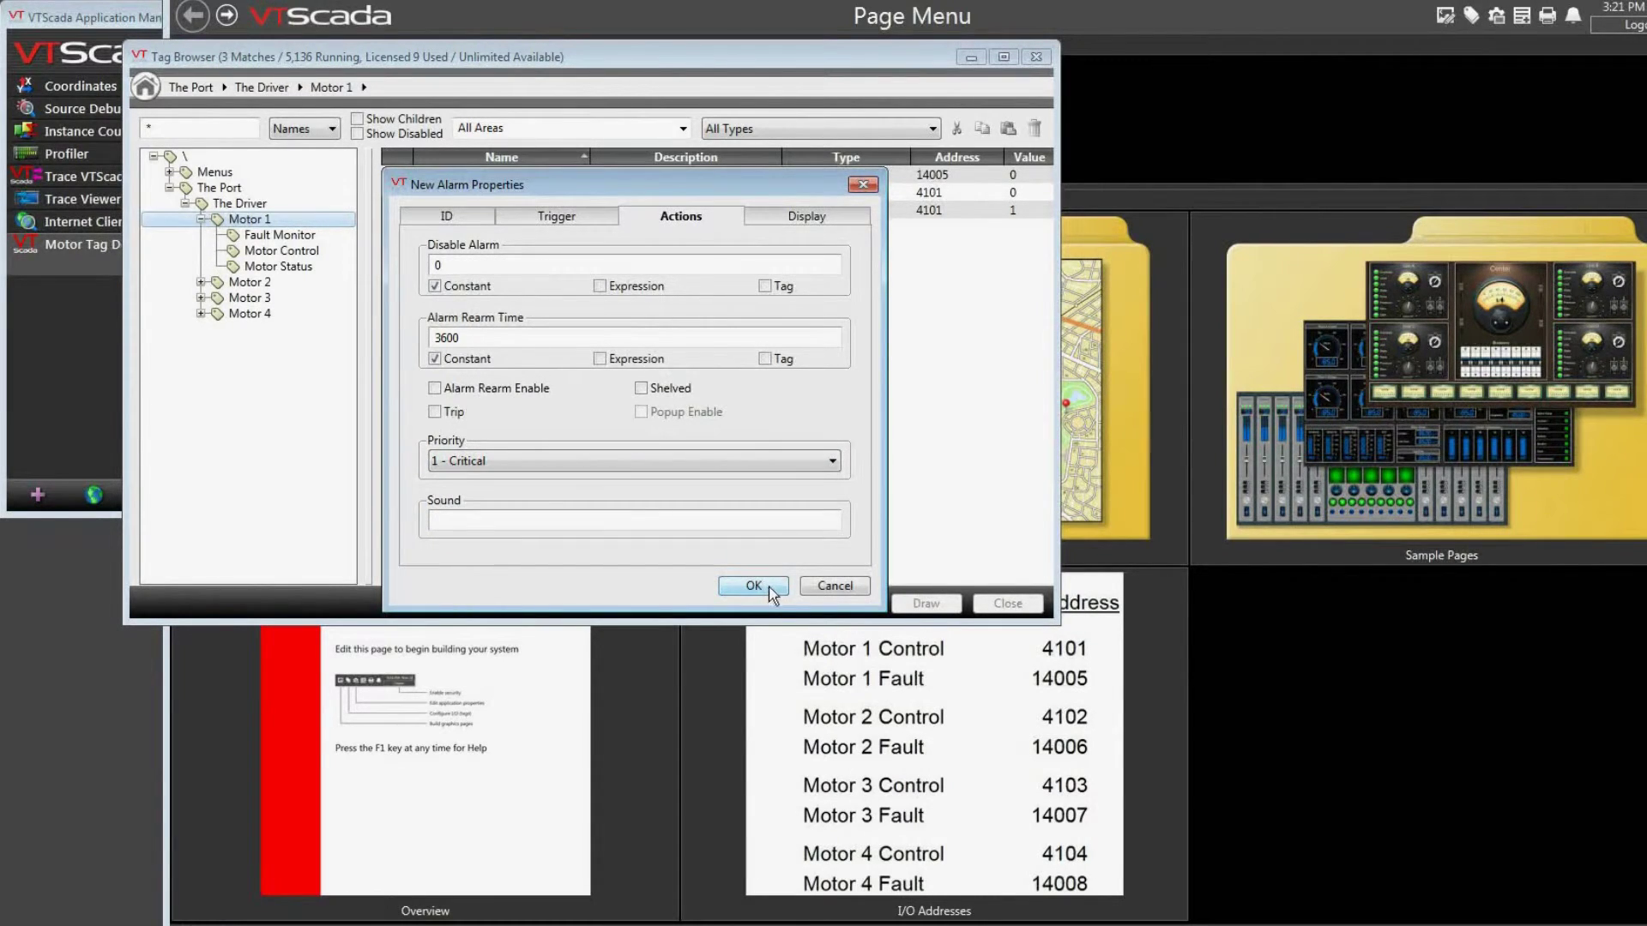
pyautogui.click(832, 589)
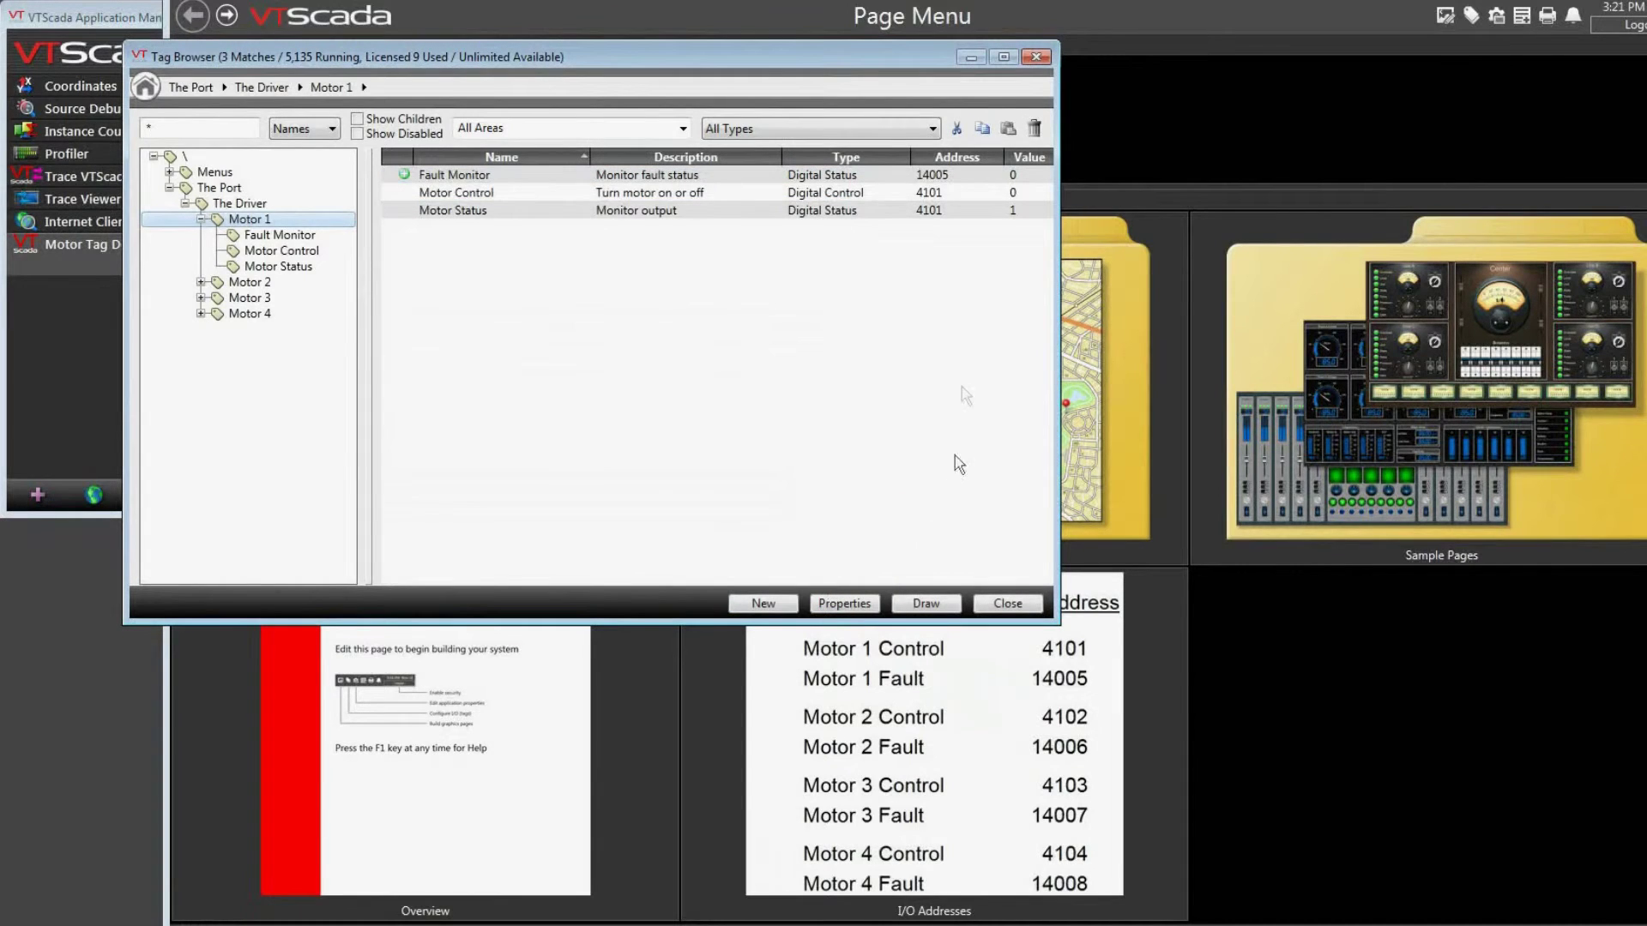
# In Fault Monitor's alarm setup, set priority 1 - Critical and alarm state 1, untick Alarm Disable, and save
pyautogui.rightClick(523, 183)
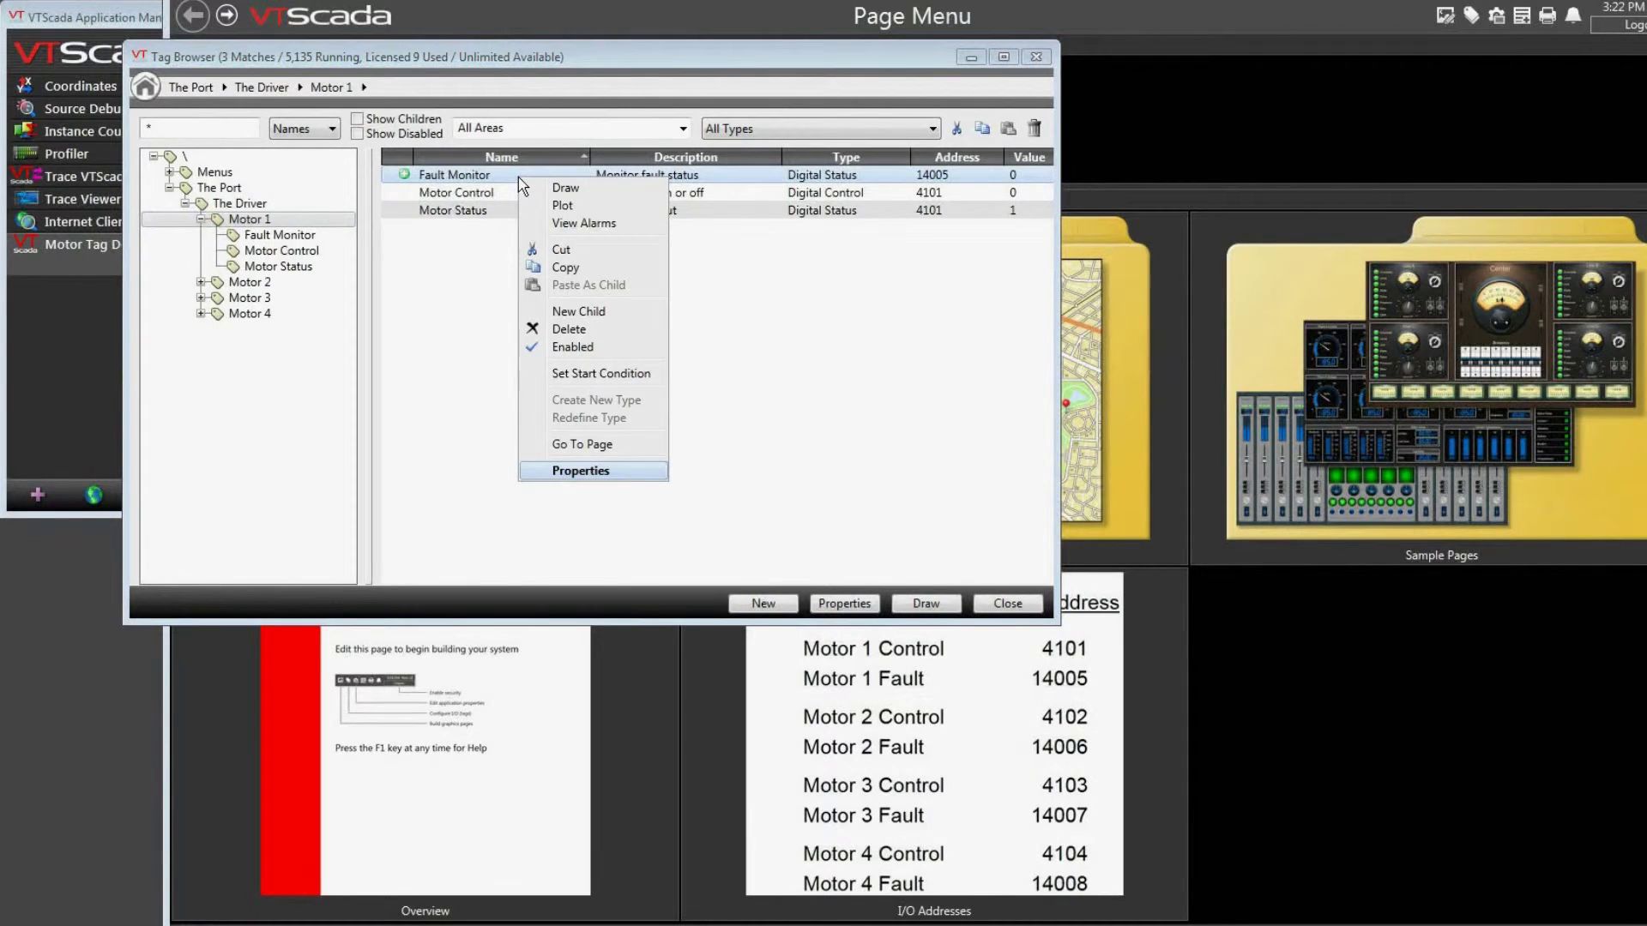
pyautogui.click(603, 472)
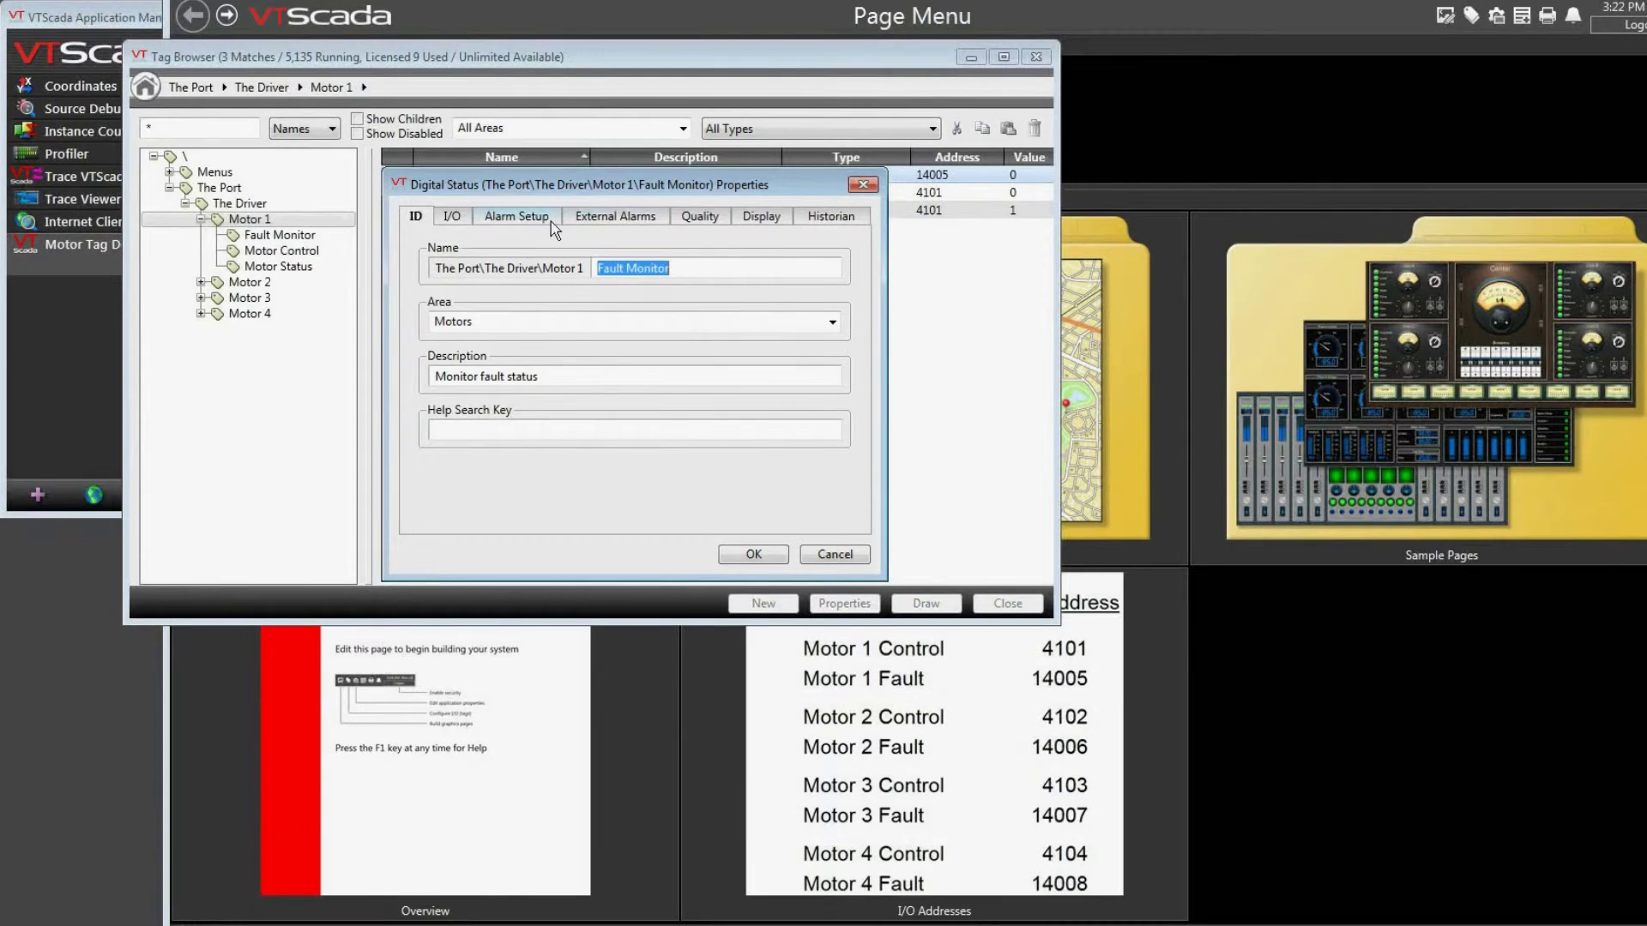
pyautogui.click(550, 221)
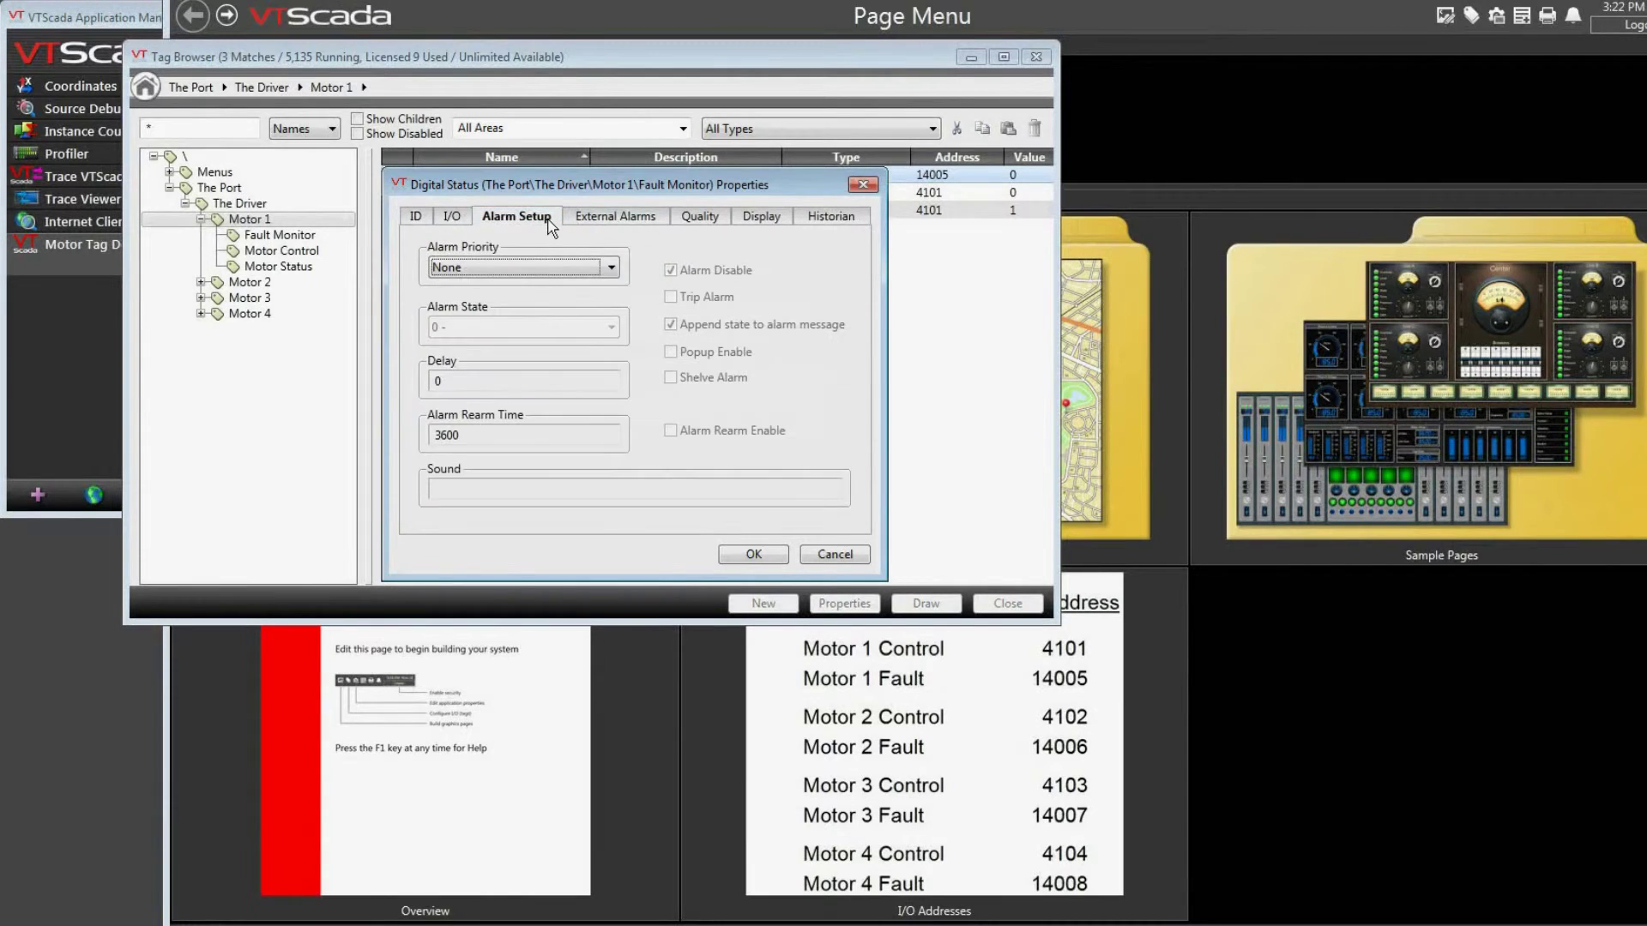
pyautogui.click(612, 269)
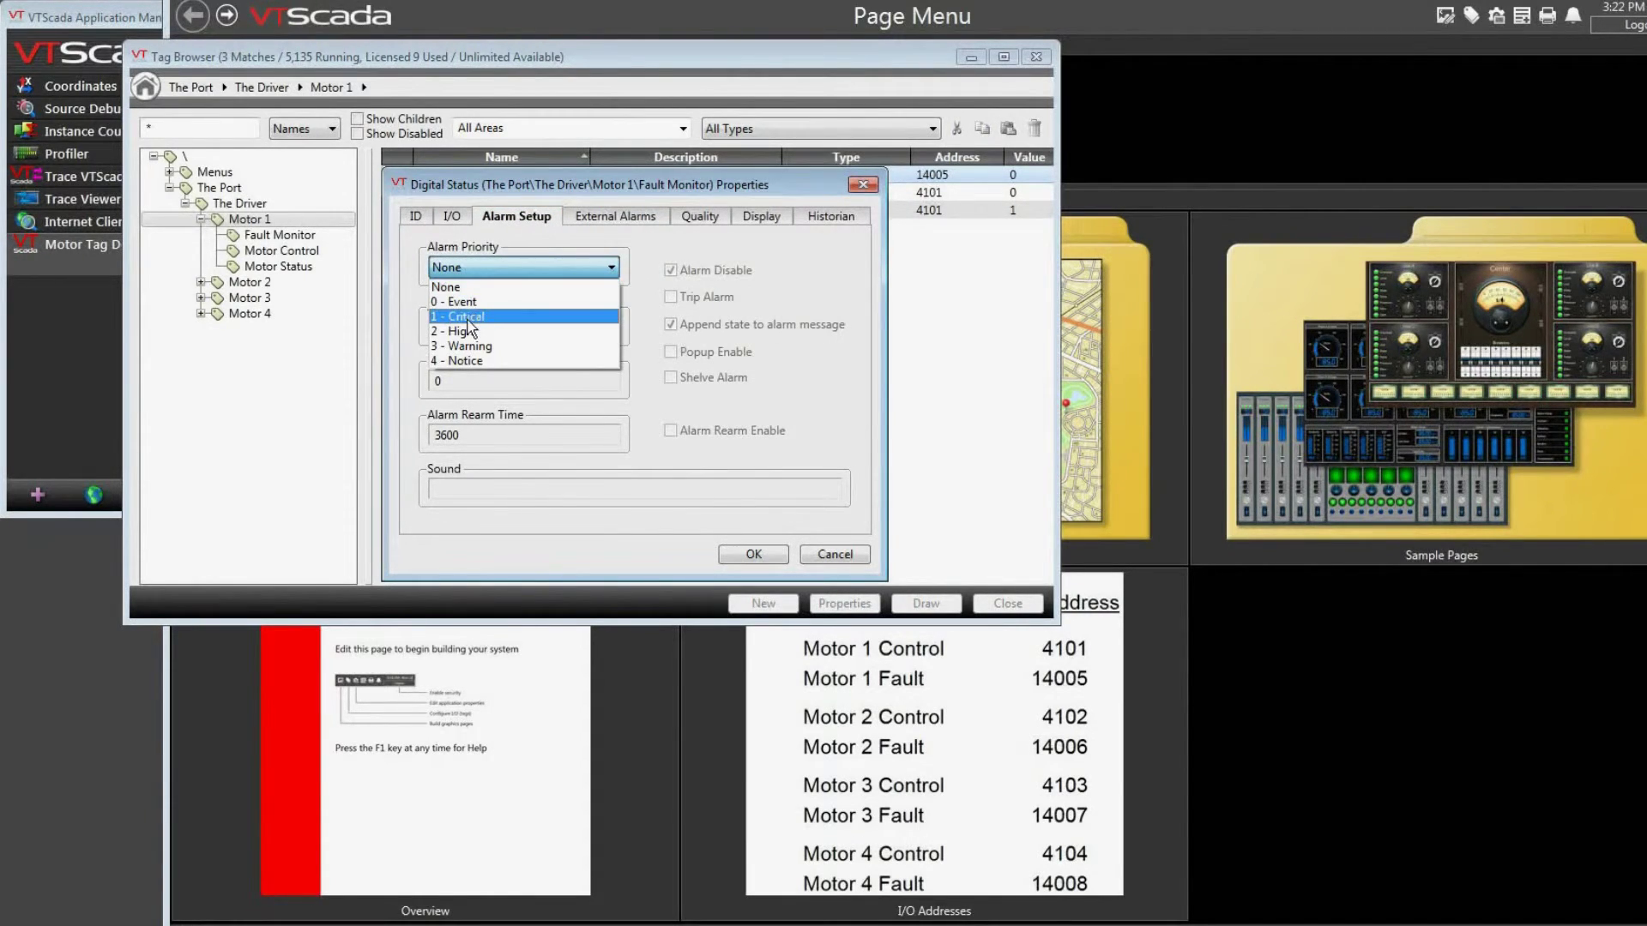
pyautogui.click(523, 316)
pyautogui.click(613, 328)
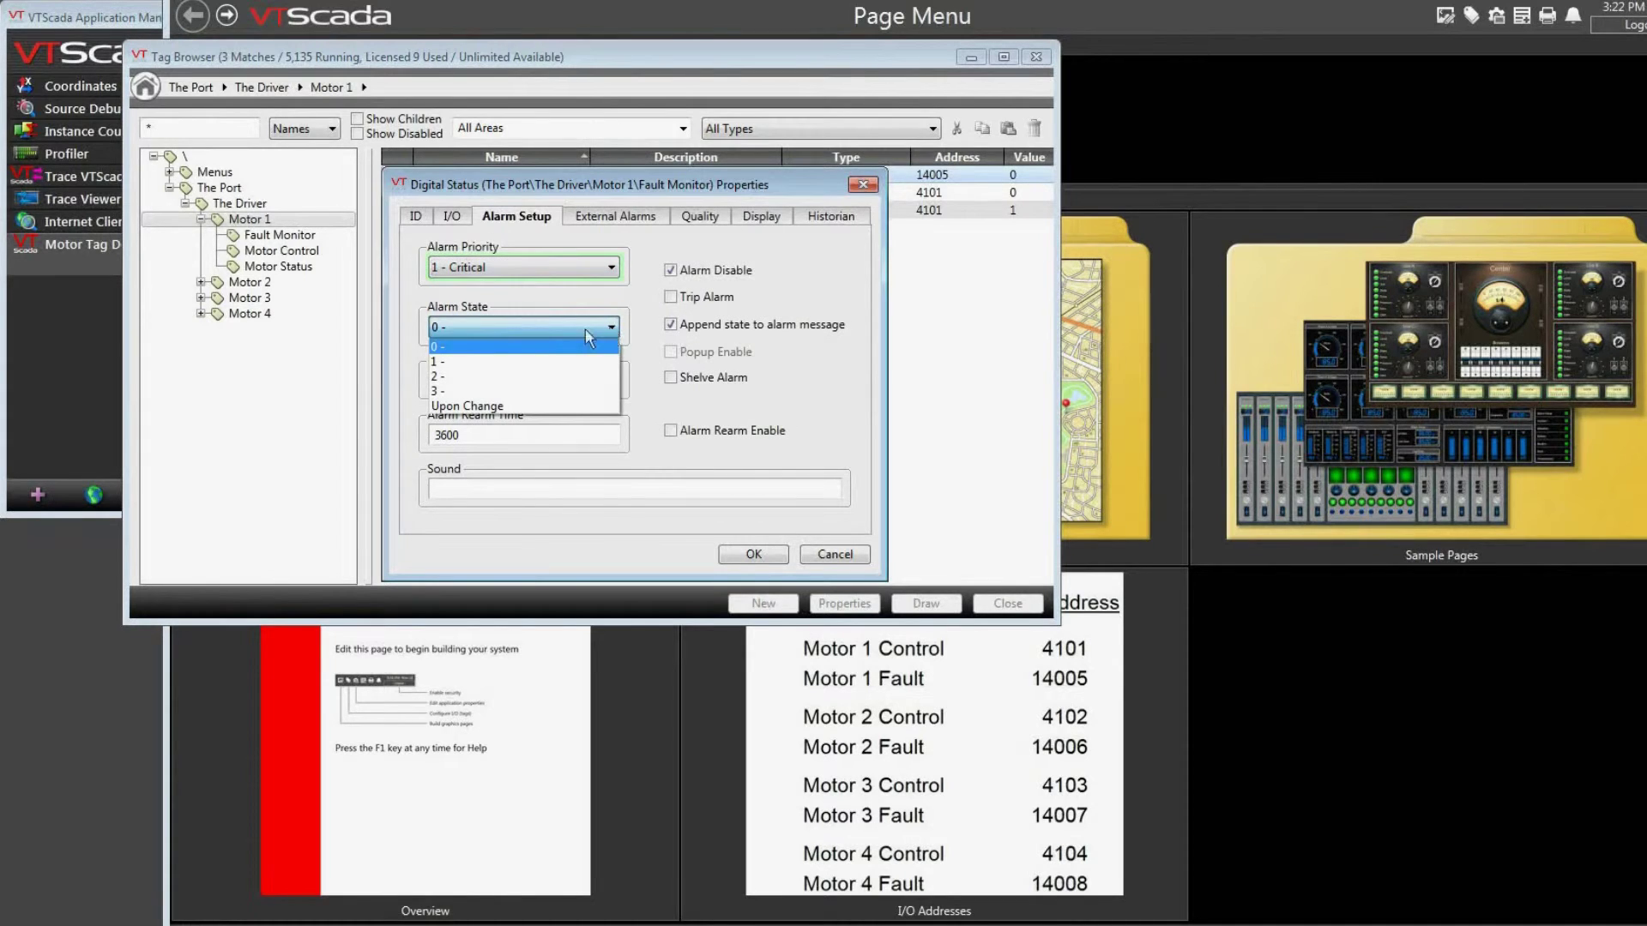
pyautogui.click(505, 367)
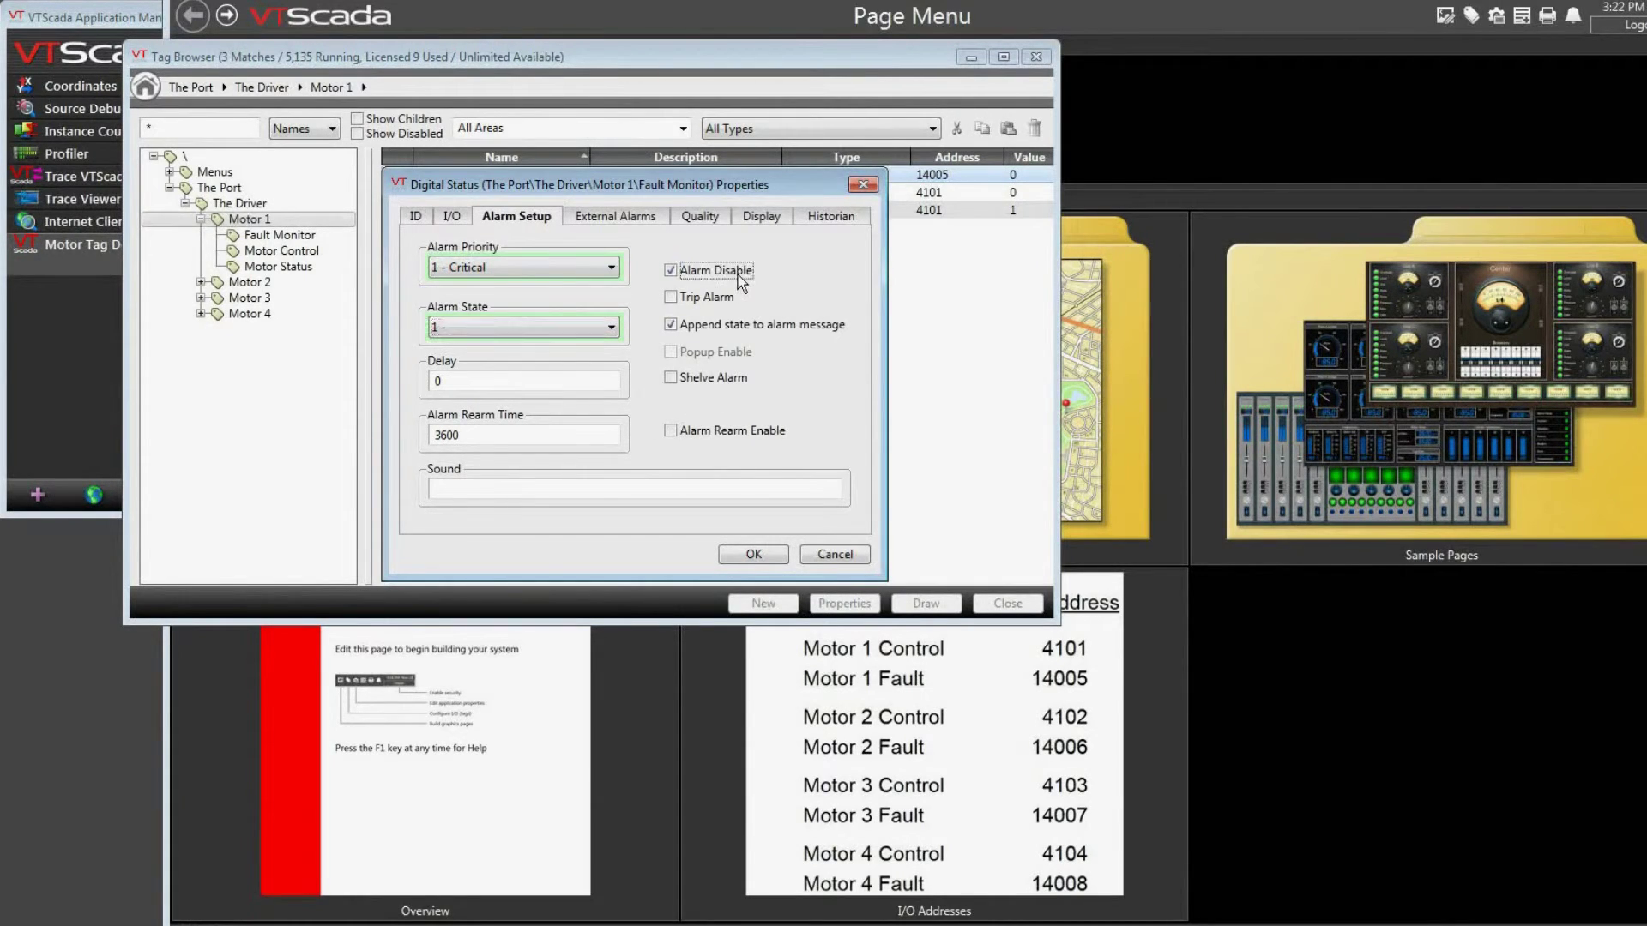
pyautogui.click(671, 270)
pyautogui.click(738, 554)
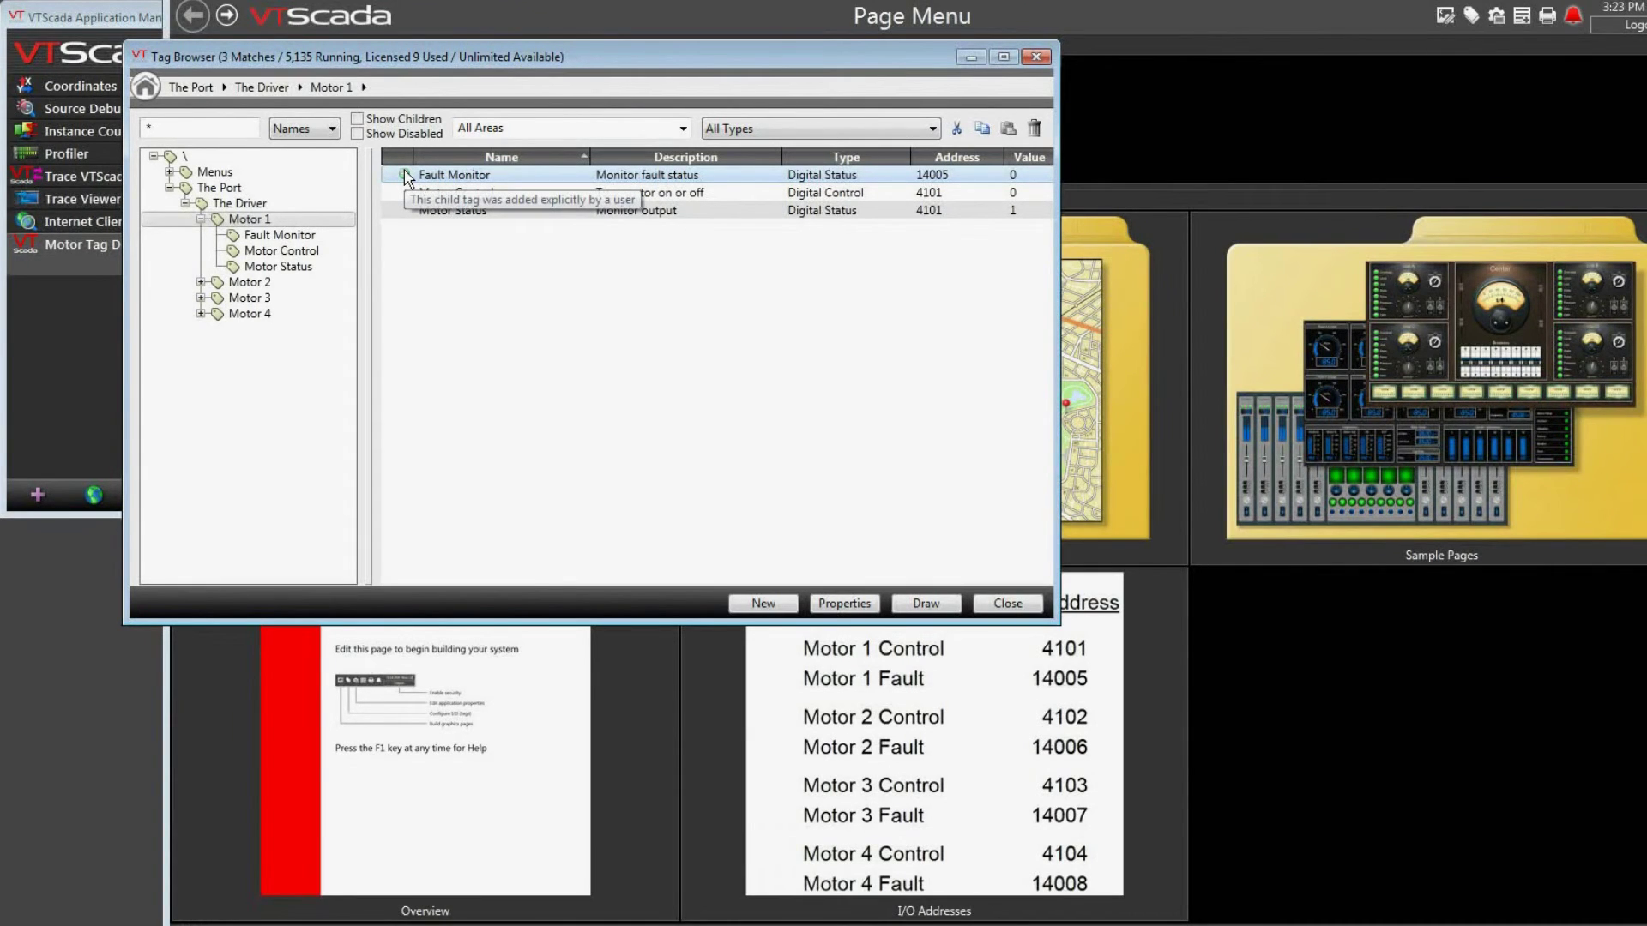
# Bring up the options menu for the Motor 1 tag
pyautogui.rightClick(249, 225)
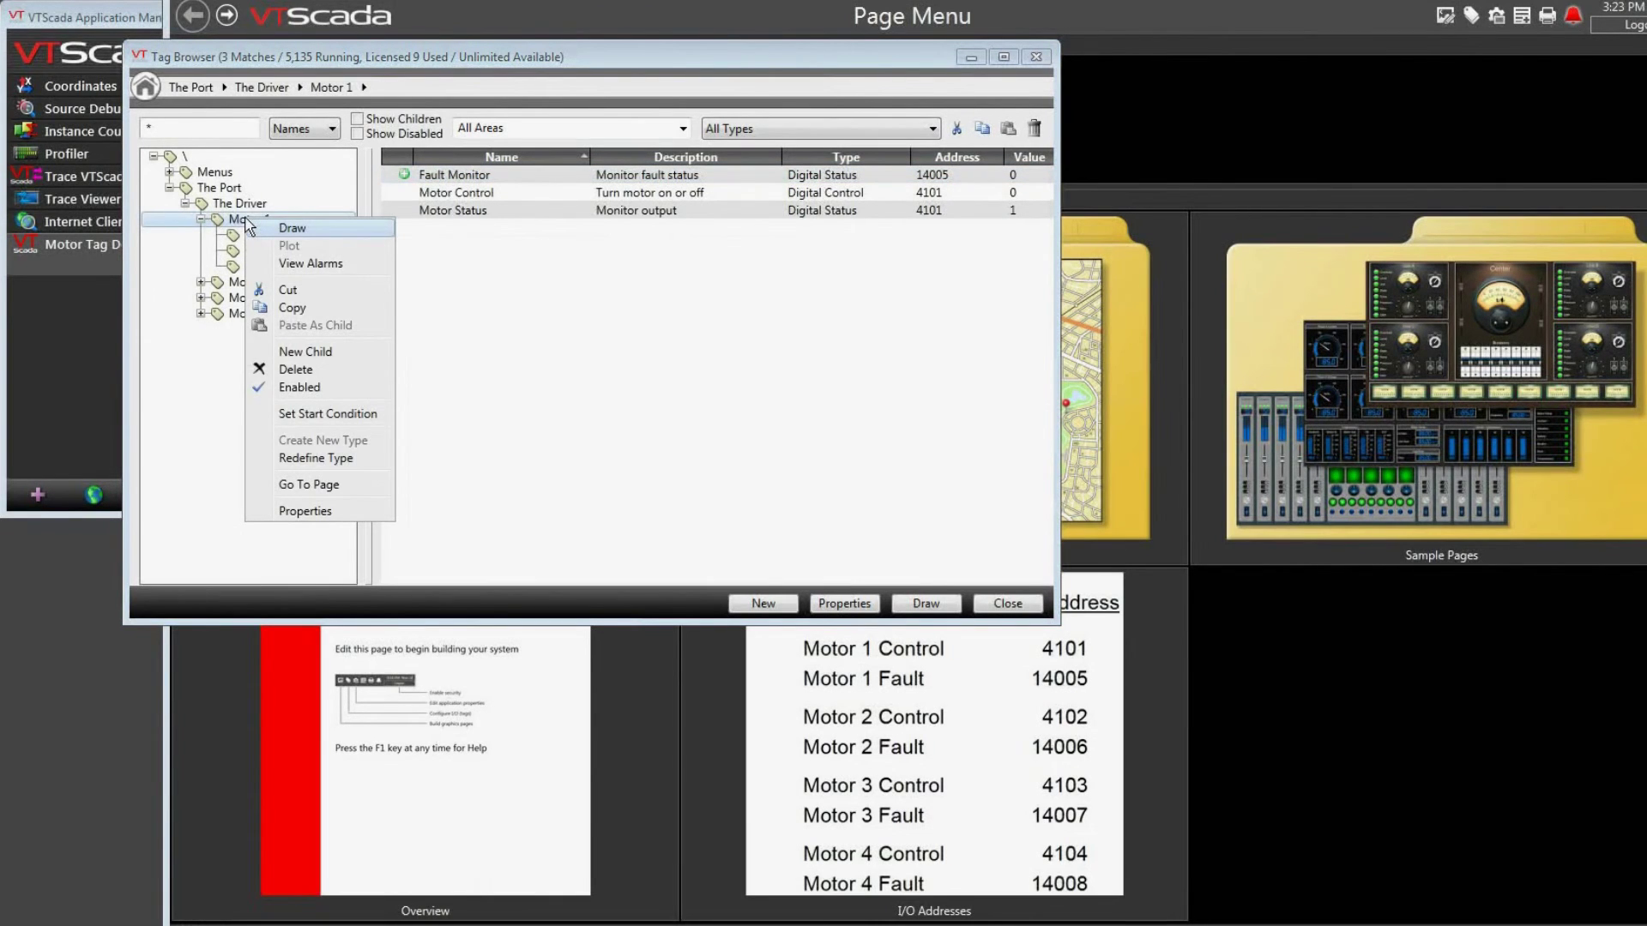
# Redefine MotorType from Motor 1, then expand Motor 2 and Motor 3 to check their Fault Monitor tags
pyautogui.click(288, 457)
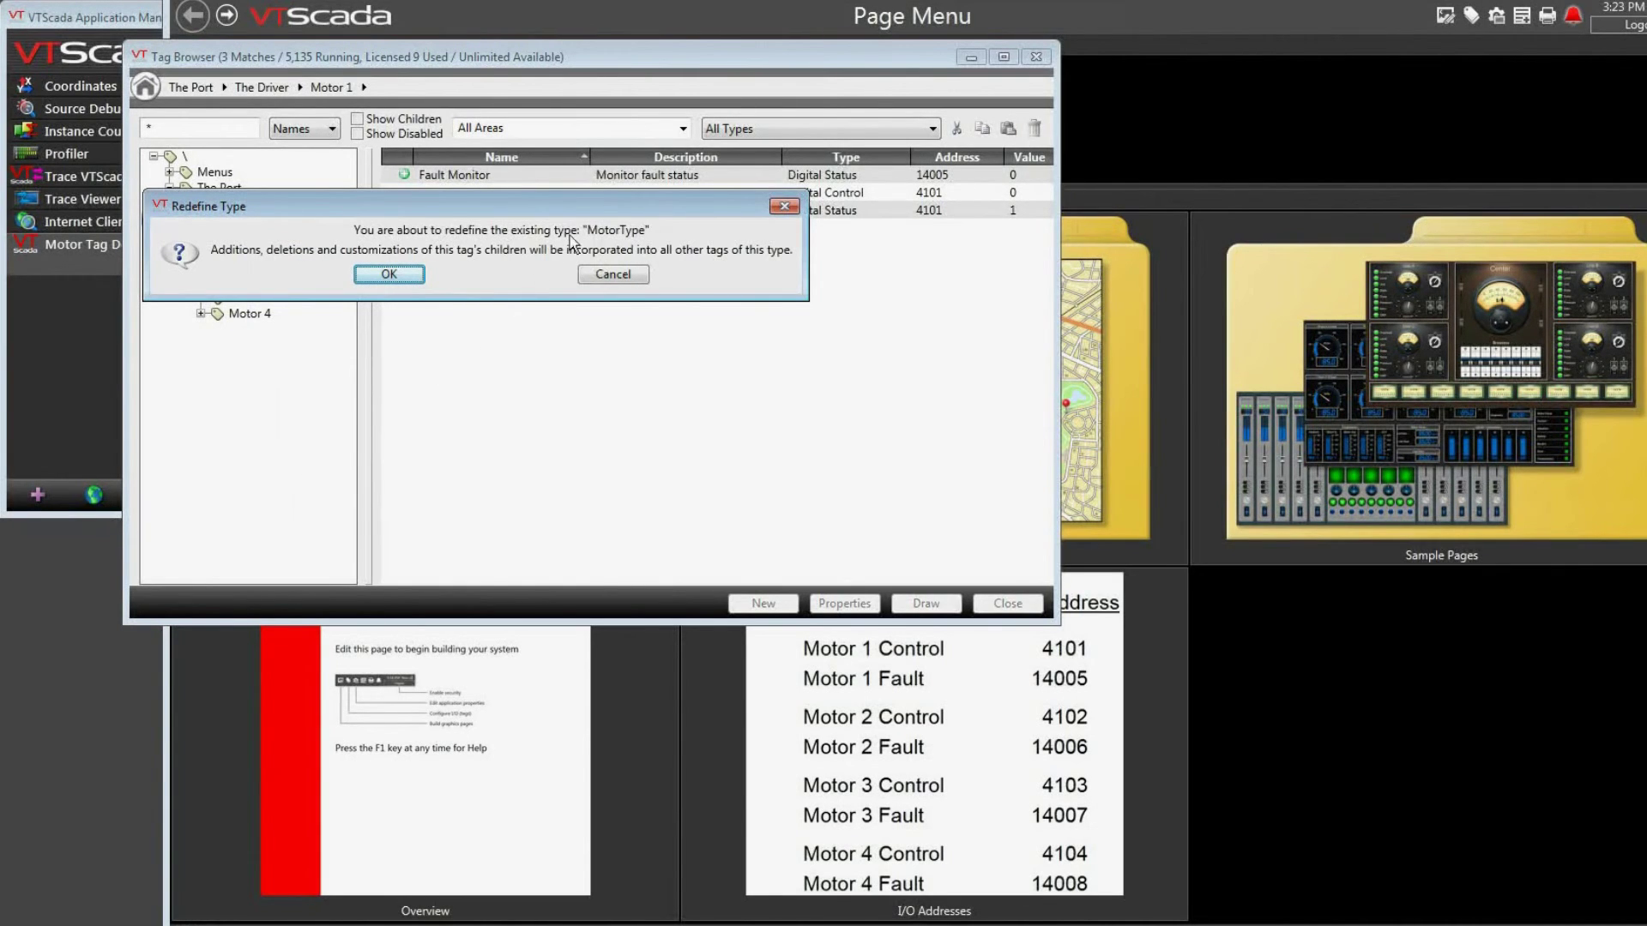
pyautogui.click(382, 275)
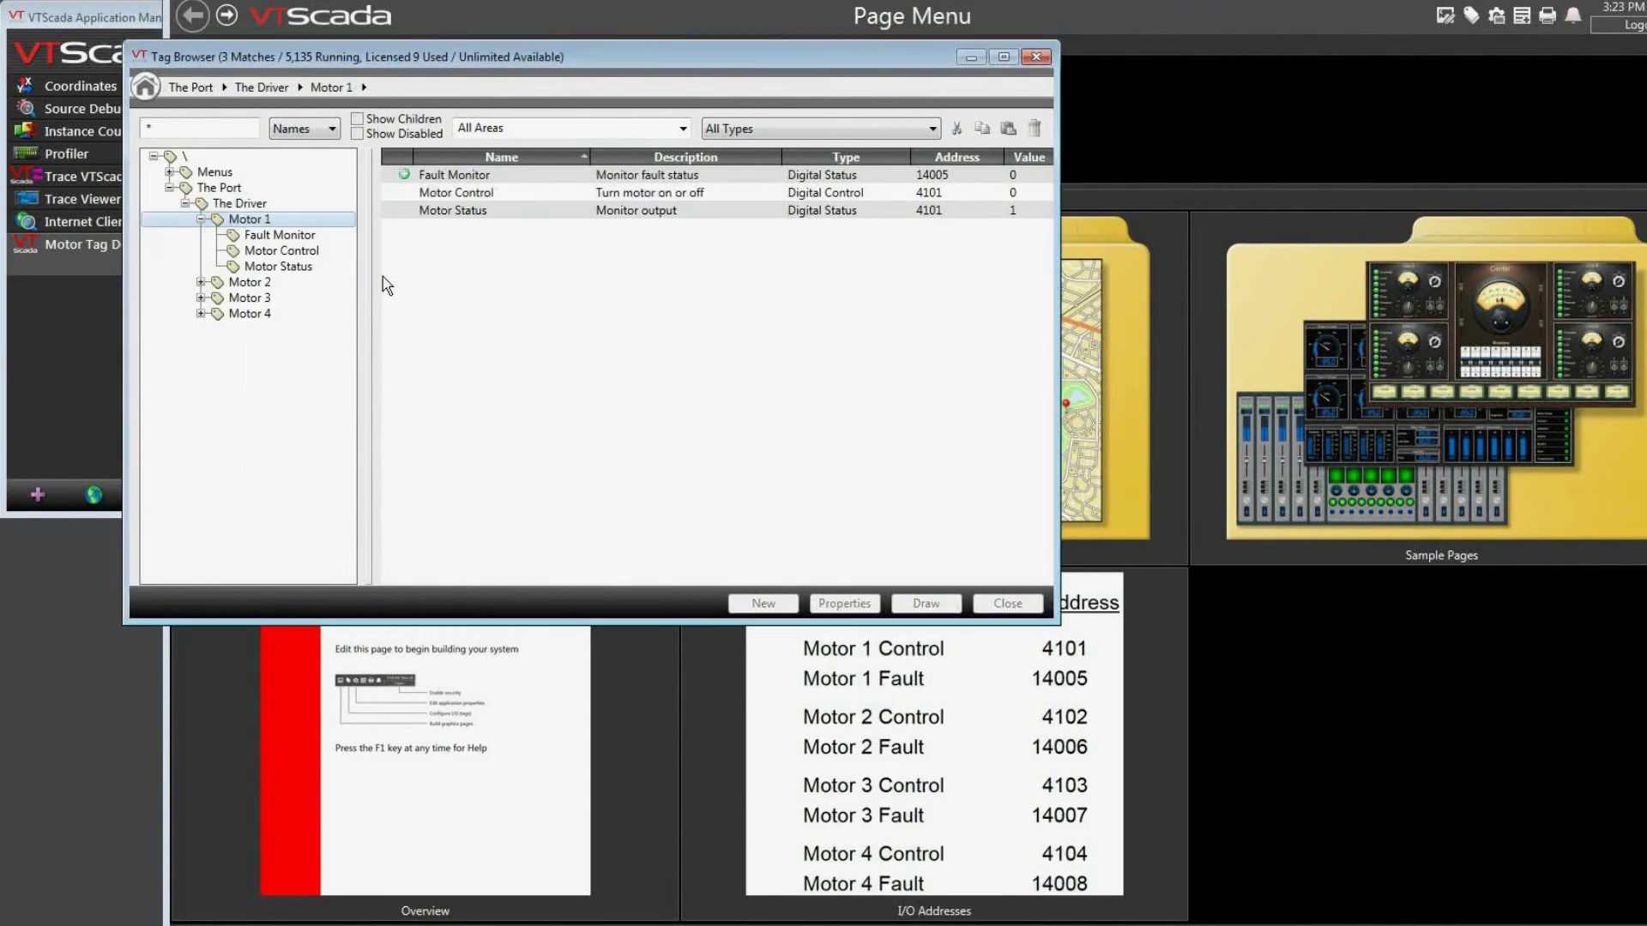
pyautogui.click(201, 282)
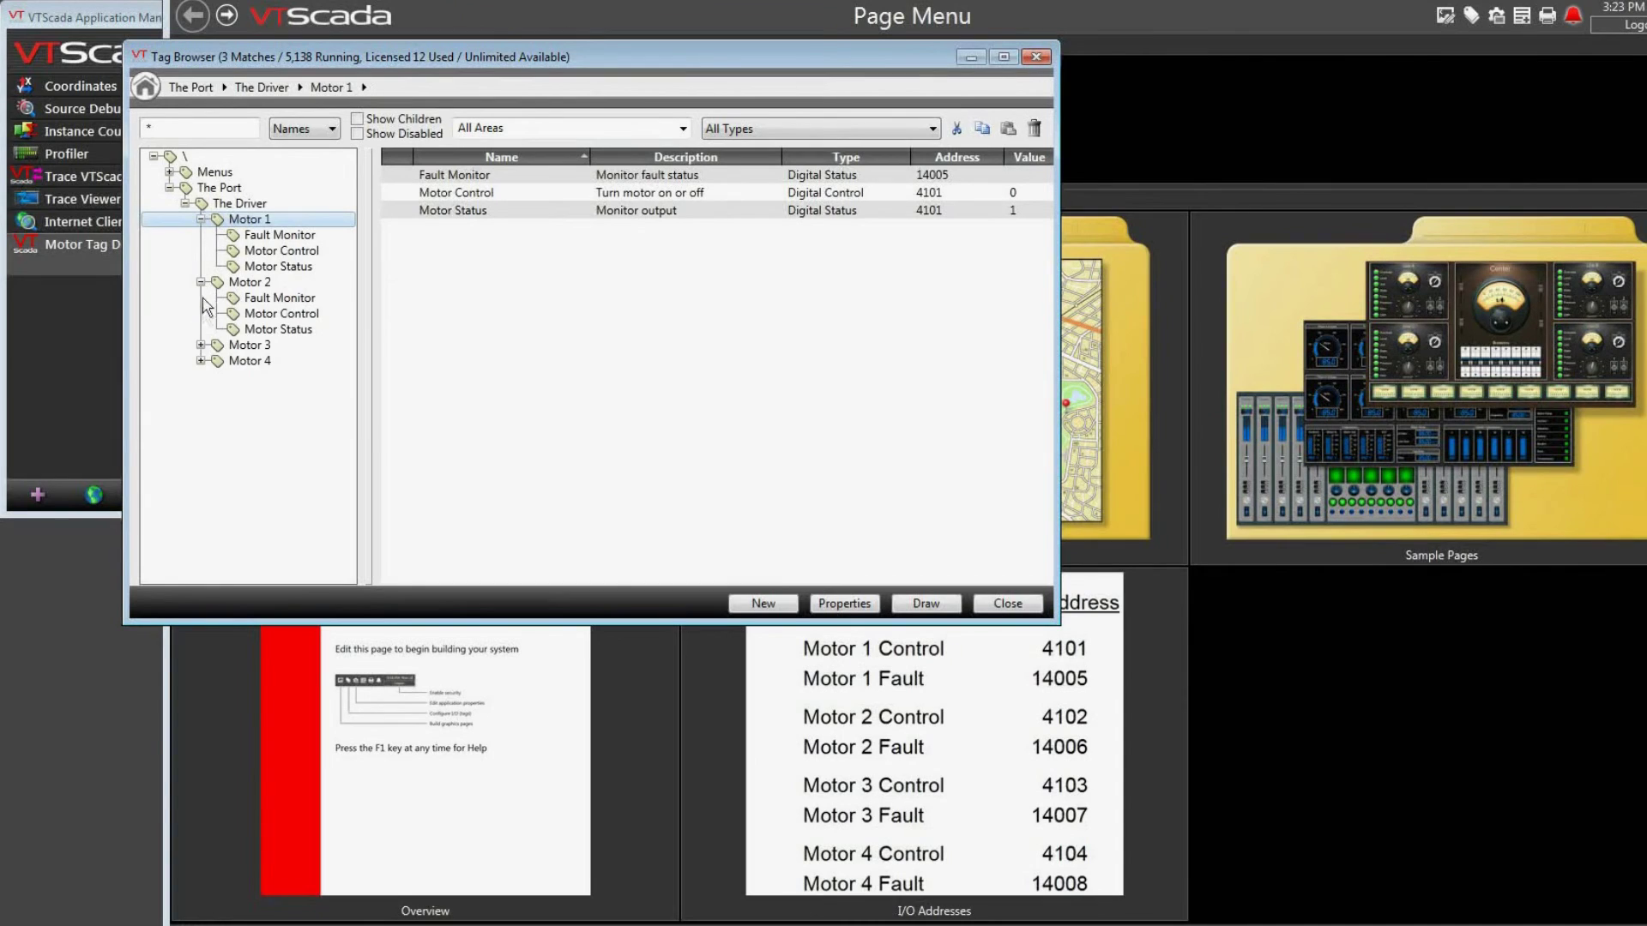
pyautogui.click(201, 344)
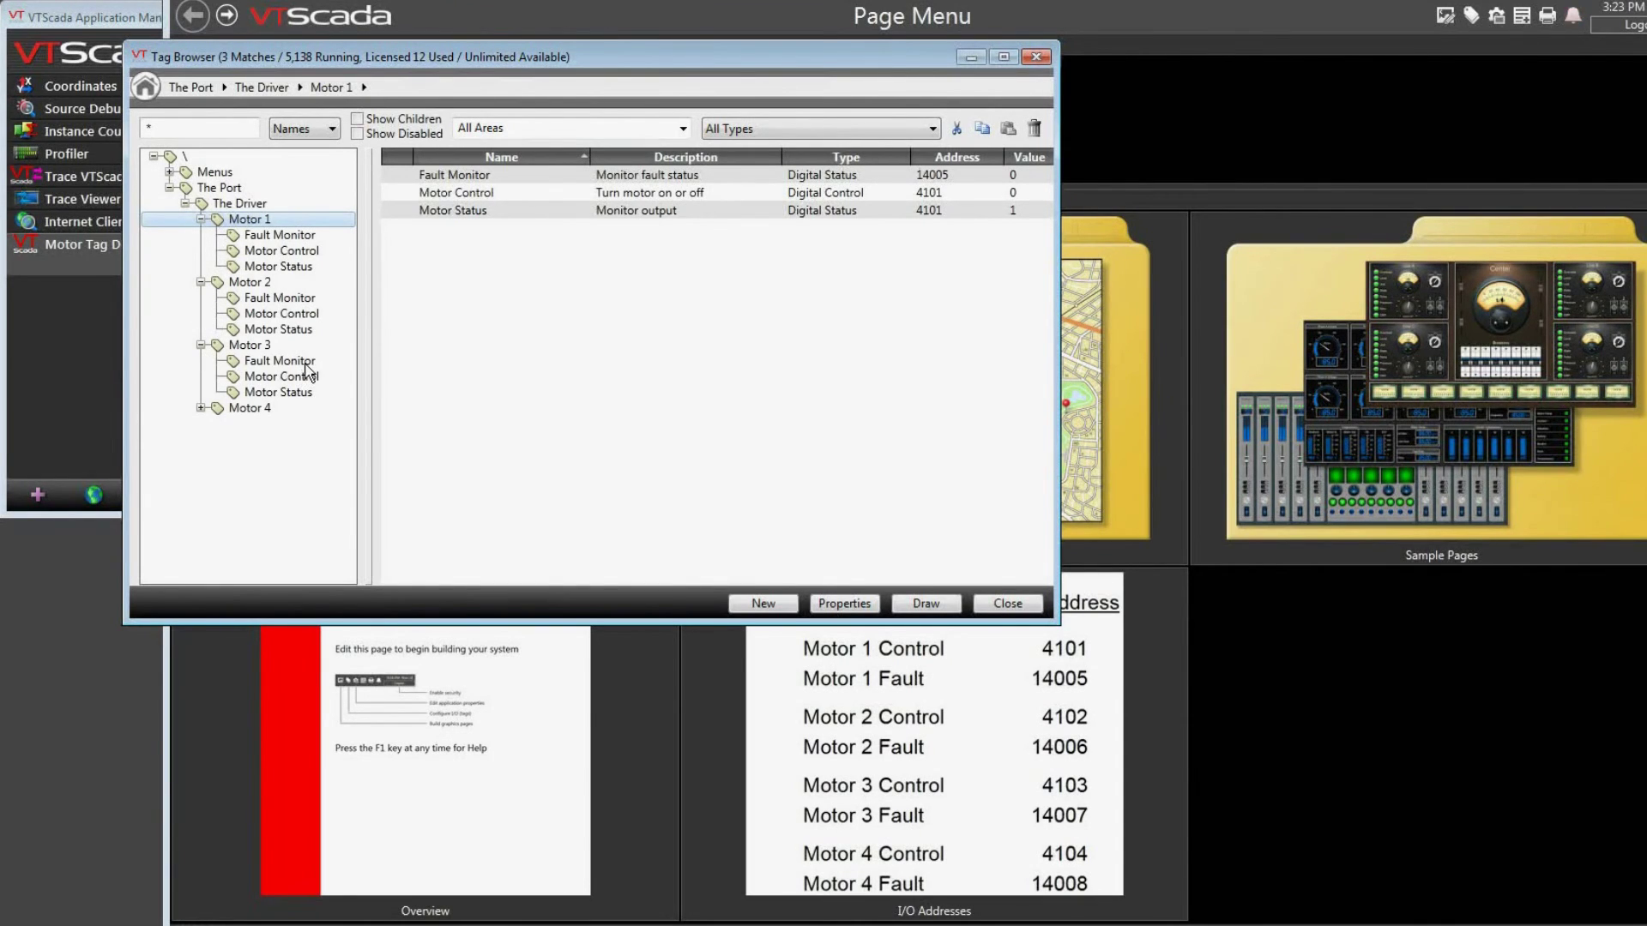
# Open Motor 2's Fault Monitor I/O properties to confirm its Bit 0 address resolves to 14006
pyautogui.rightClick(290, 305)
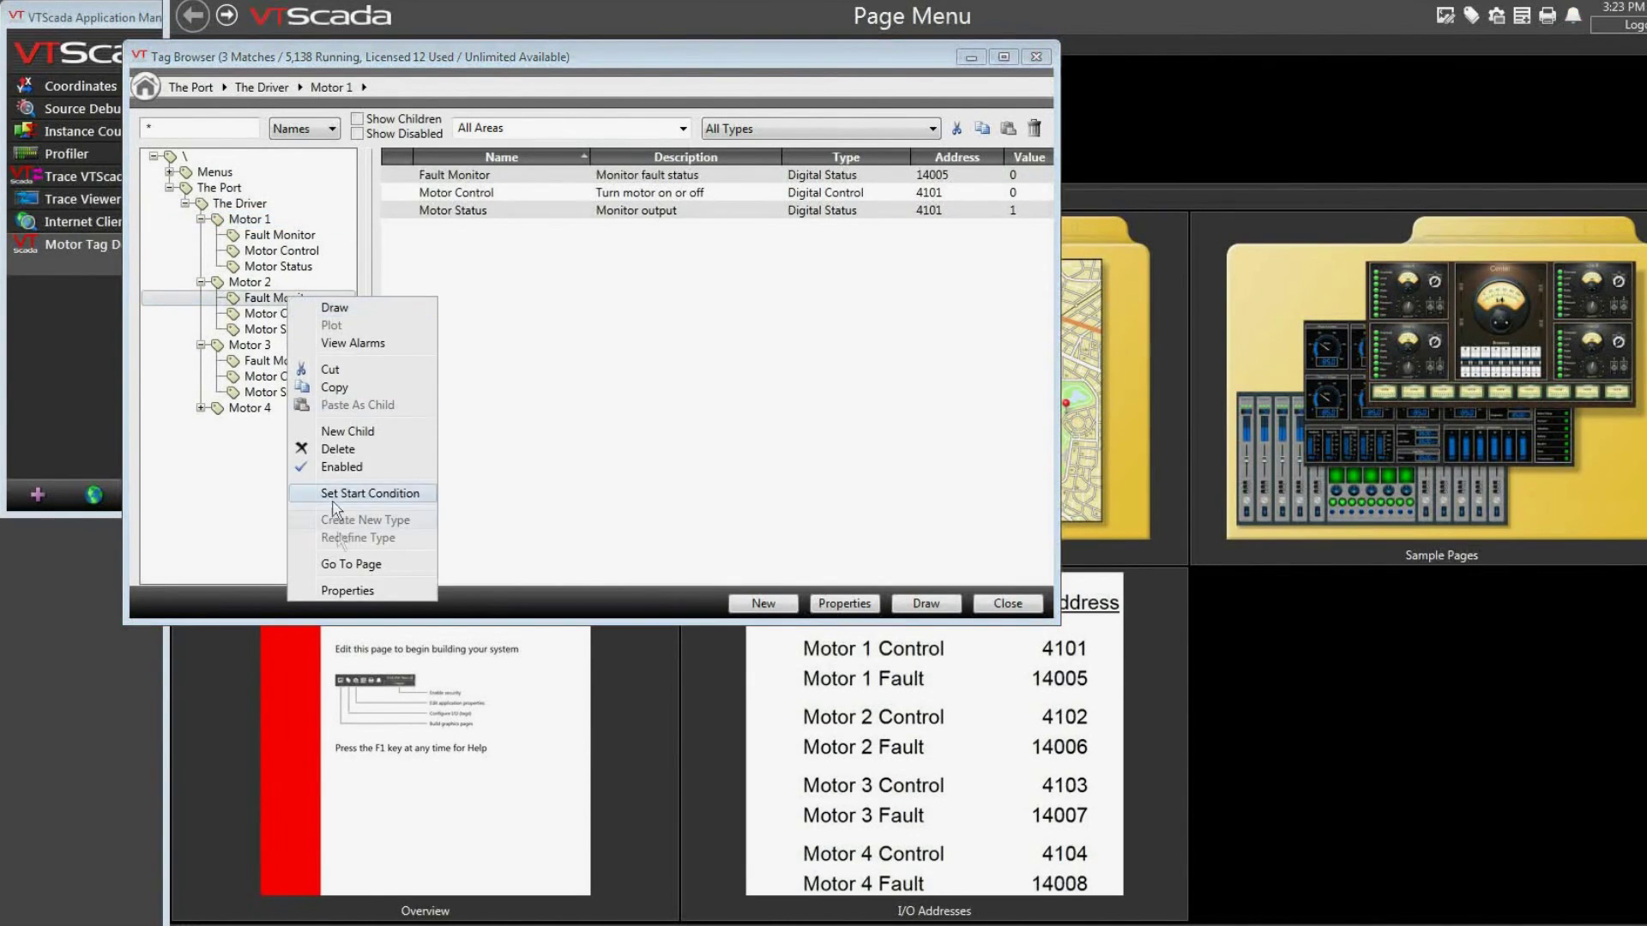
pyautogui.click(356, 592)
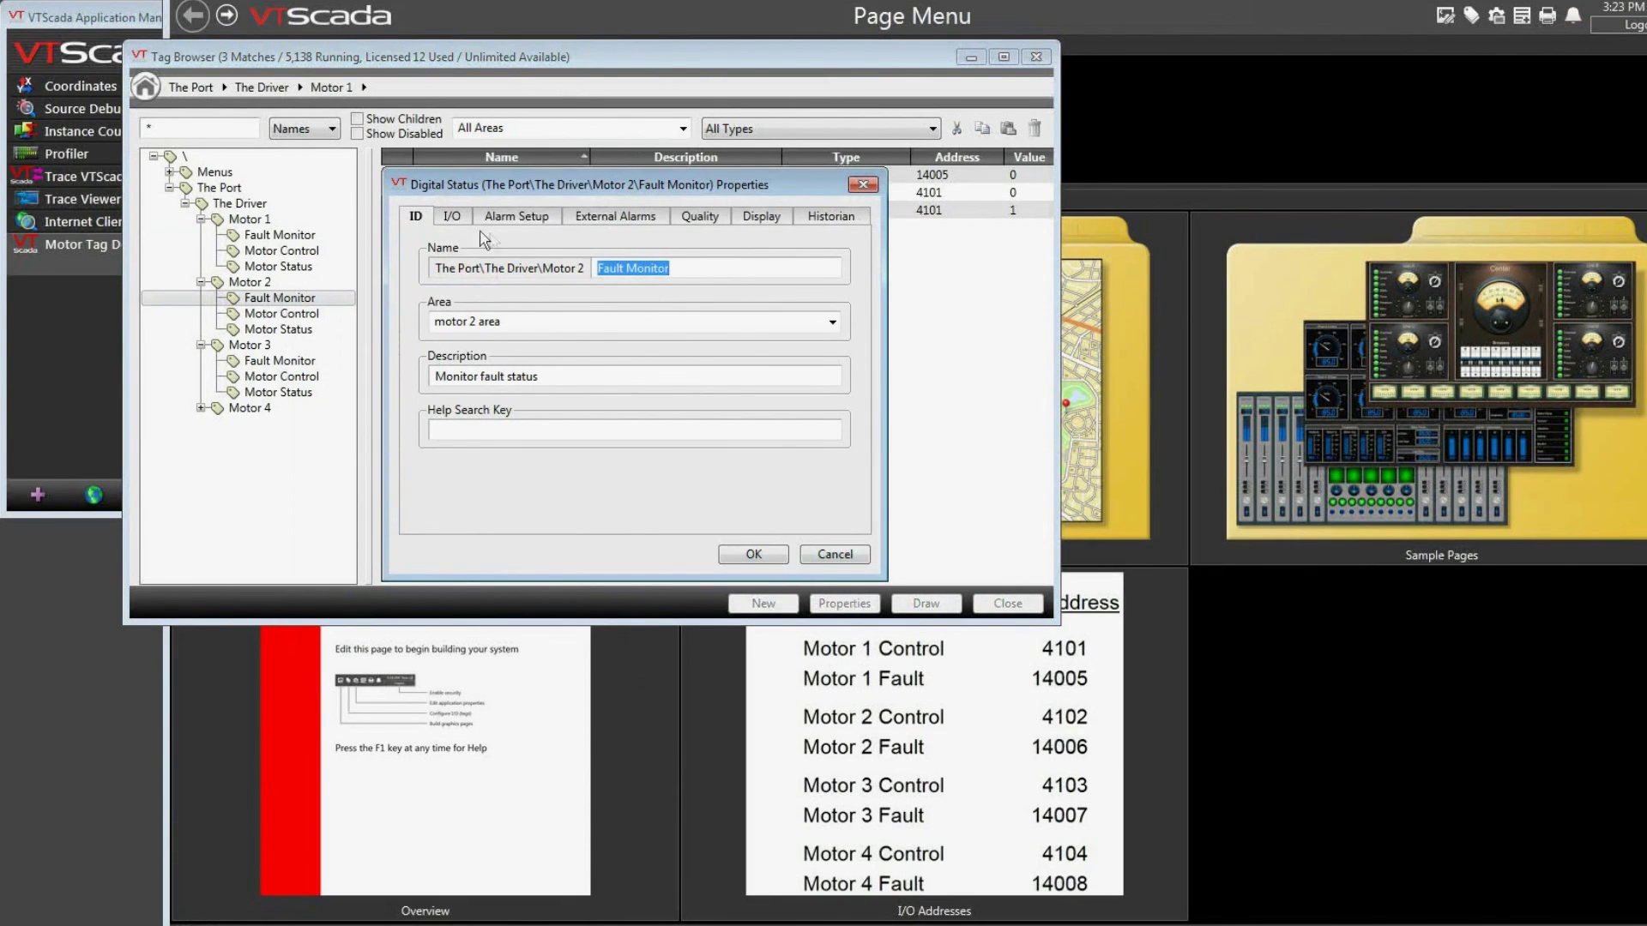
pyautogui.click(452, 217)
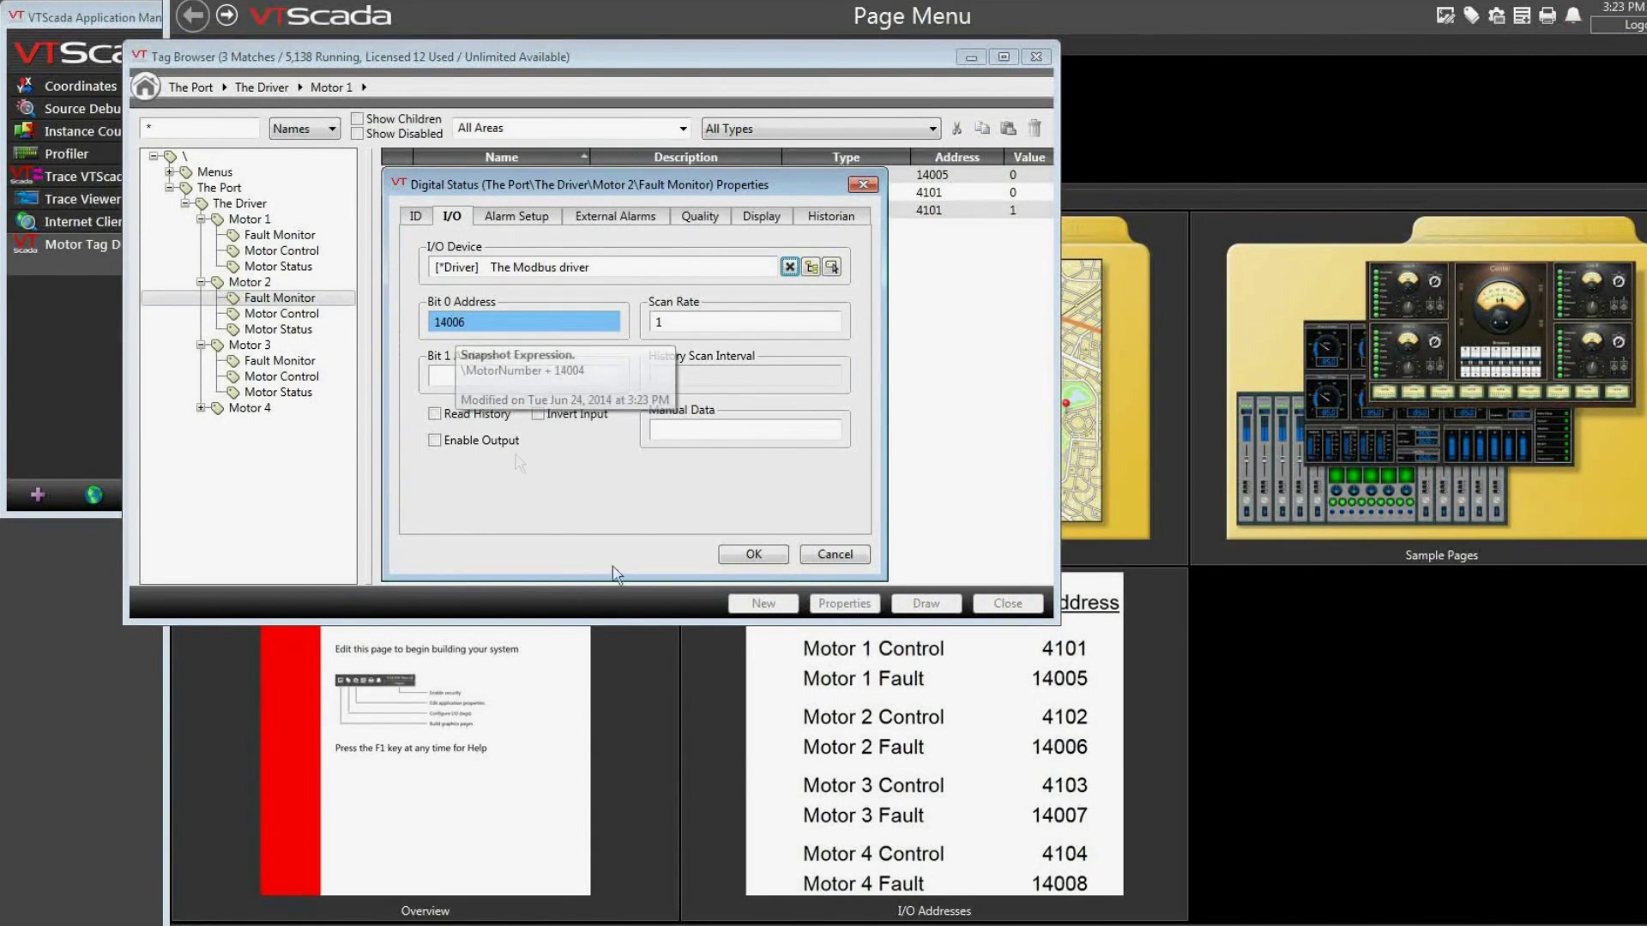